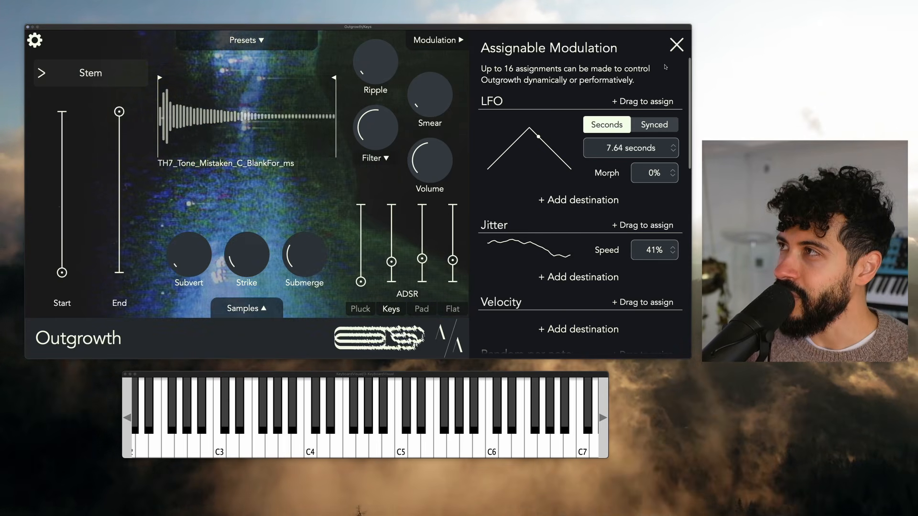
pyautogui.click(429, 43)
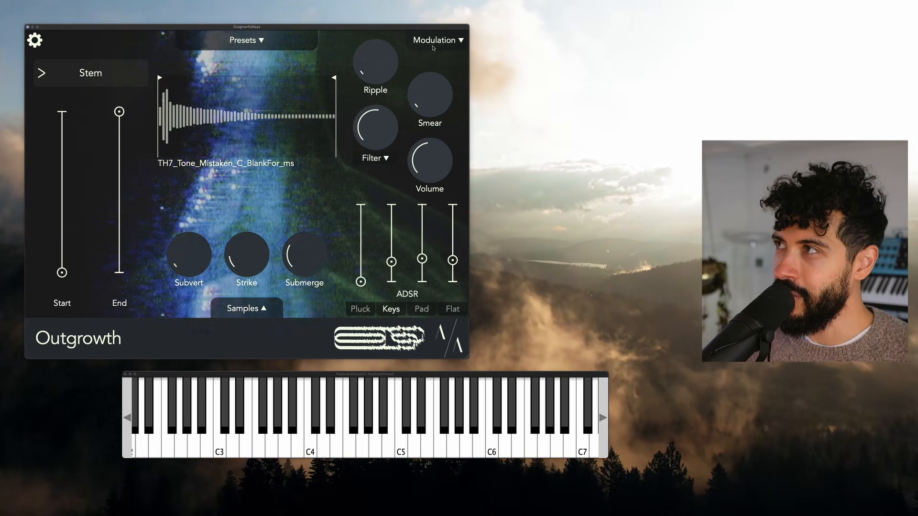
pyautogui.click(431, 47)
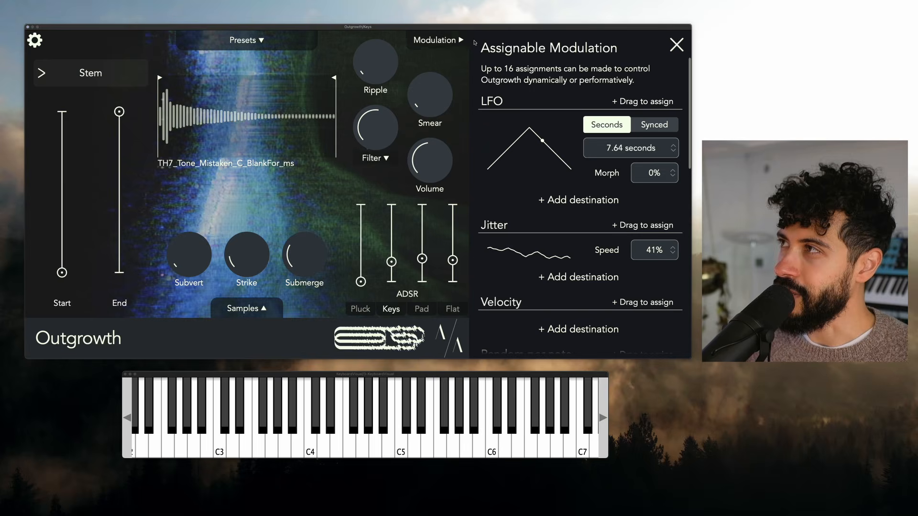
pyautogui.scroll(-1, 554, 72)
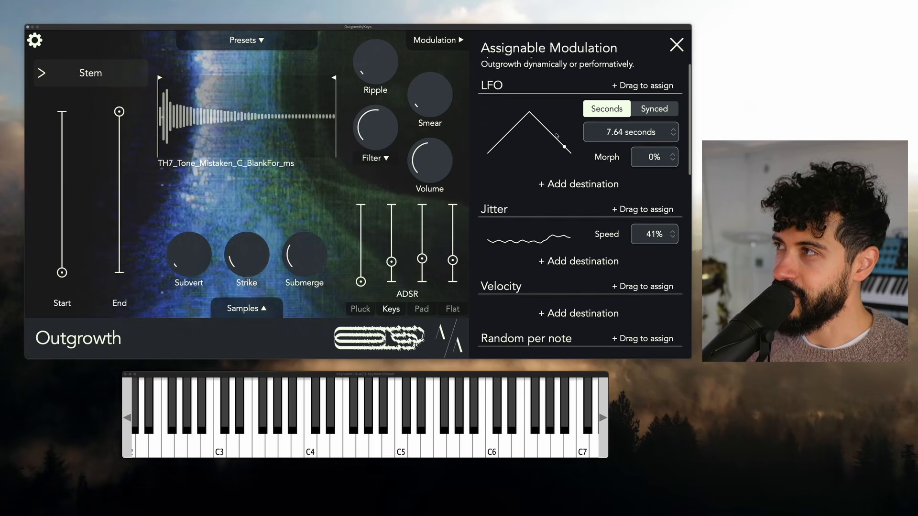
pyautogui.scroll(1, 572, 98)
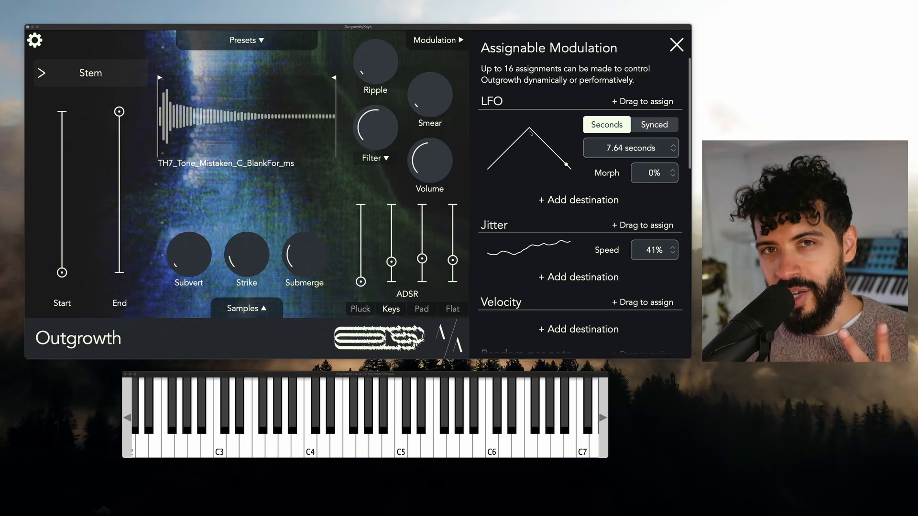
# Step: Set the LFO rate to 3.05 seconds, trying the Synced mode and returning to Seconds
pyautogui.moveTo(611, 149)
pyautogui.mouseDown()
pyautogui.moveTo(612, 177)
pyautogui.moveTo(624, 73)
pyautogui.moveTo(624, 162)
pyautogui.mouseUp()
pyautogui.click(653, 127)
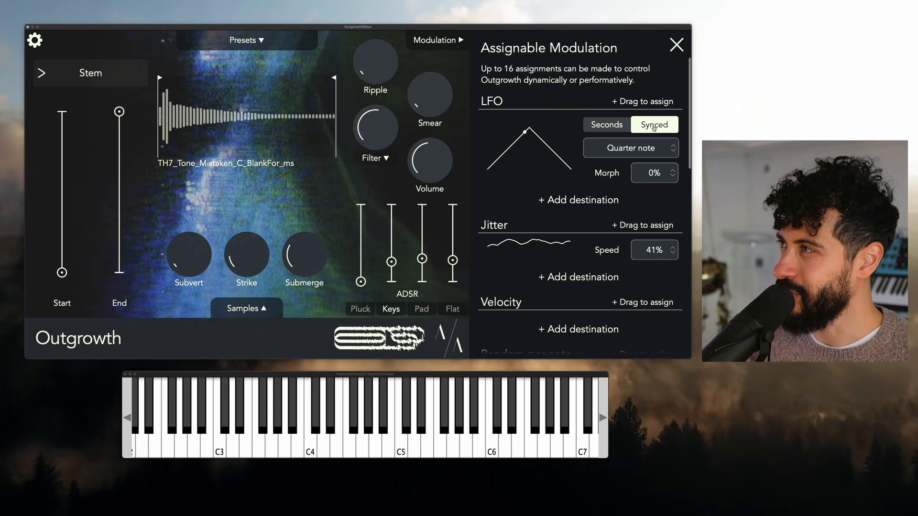
pyautogui.click(597, 125)
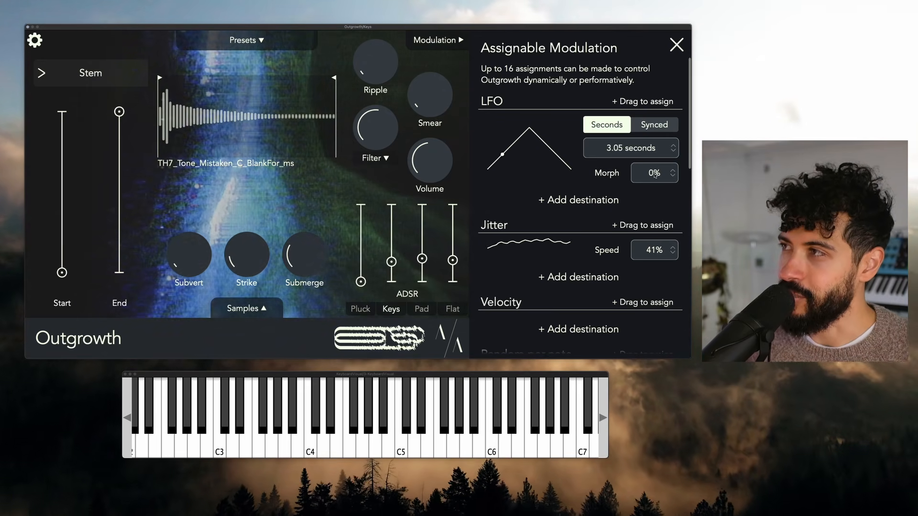
# Step: Try LFO morph values of 49% and -59%, and settle on a morph of 33%
pyautogui.moveTo(653, 174); pyautogui.dragTo(657, 146)
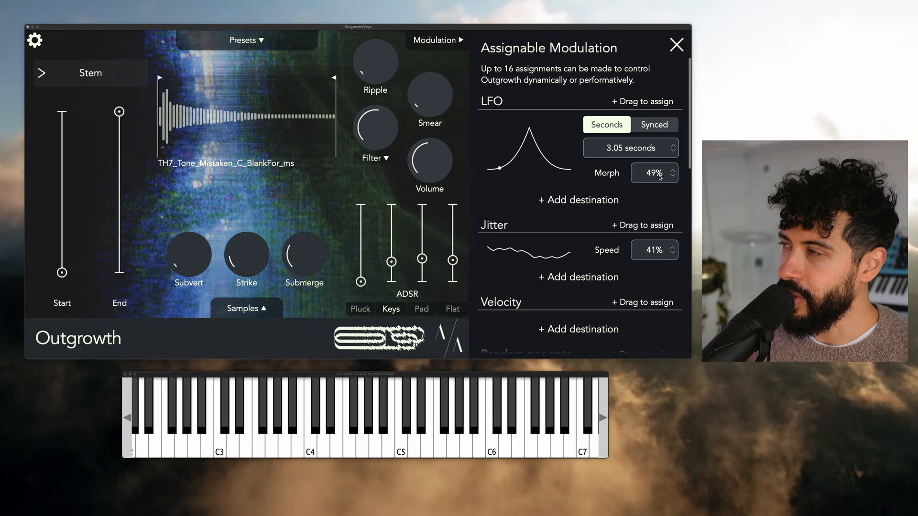
pyautogui.moveTo(659, 175); pyautogui.dragTo(652, 247)
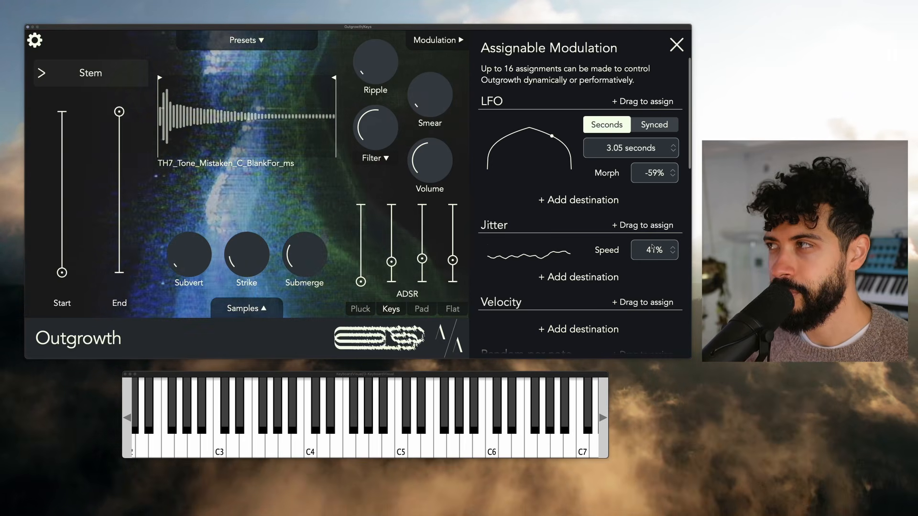
pyautogui.moveTo(654, 173); pyautogui.dragTo(654, 158)
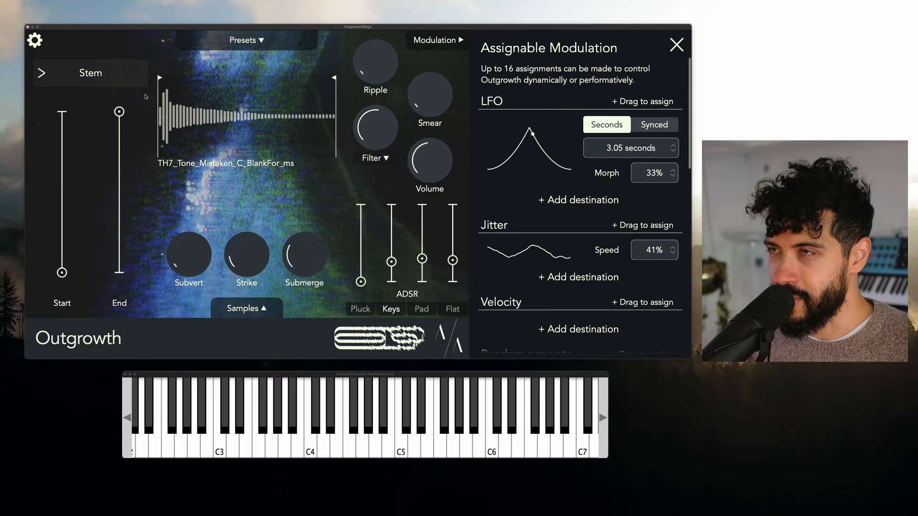
# Step: Switch the engine from Stem to Delve and move the sample start marker slightly past the initial attack of the waveform
pyautogui.click(106, 72)
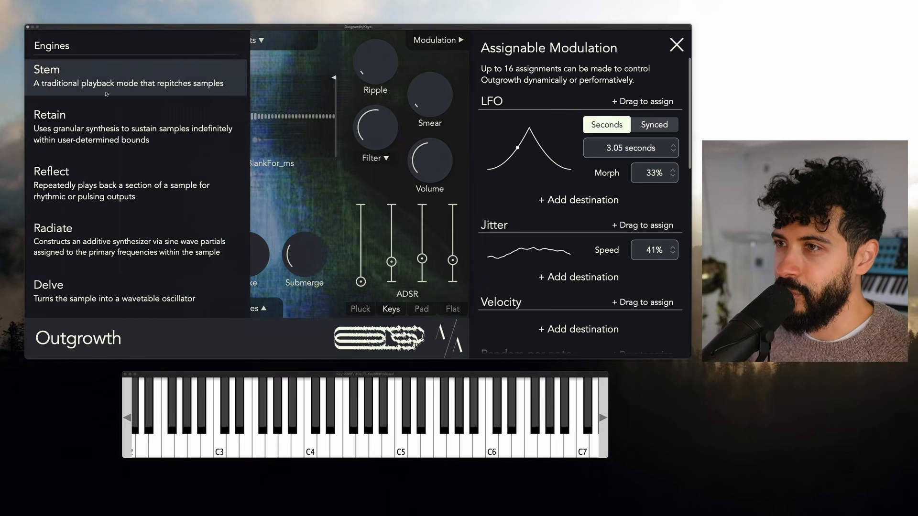
pyautogui.click(115, 283)
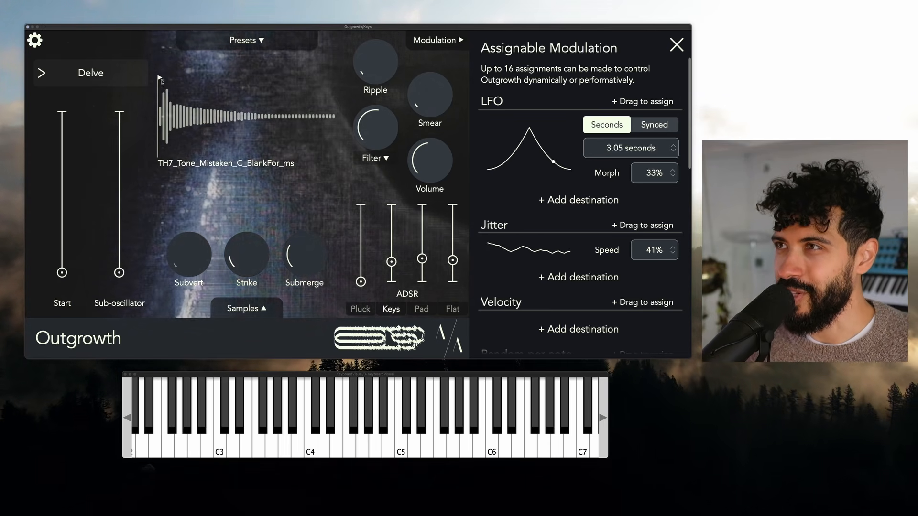
pyautogui.moveTo(160, 78); pyautogui.dragTo(175, 78)
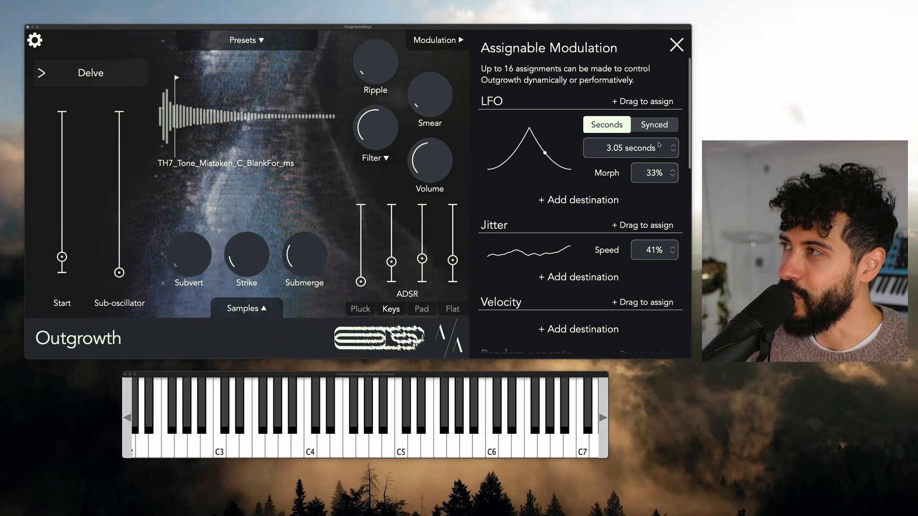
# Step: Assign the LFO to the Delve start position with a depth of 61%, and slow the LFO to 12.20 seconds
pyautogui.moveTo(658, 149)
pyautogui.mouseDown()
pyautogui.moveTo(660, 117)
pyautogui.moveTo(657, 131)
pyautogui.mouseUp()
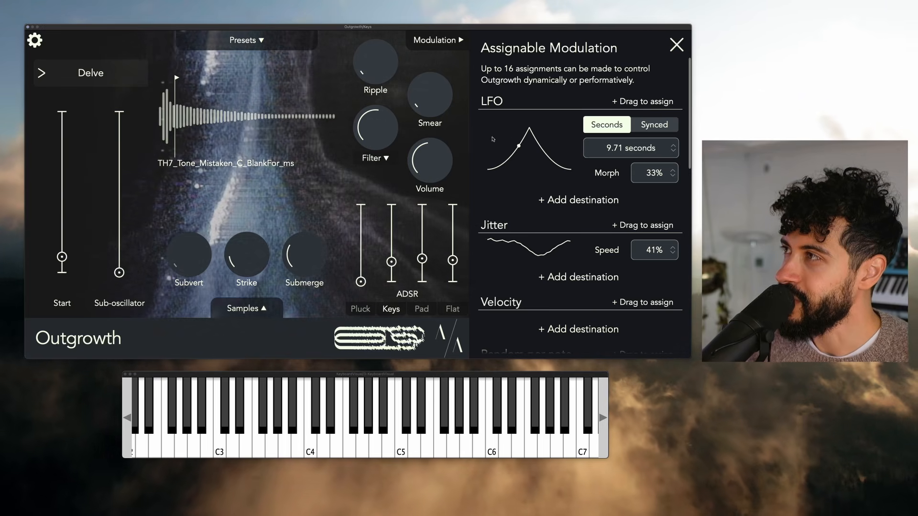
pyautogui.moveTo(642, 101); pyautogui.dragTo(55, 205)
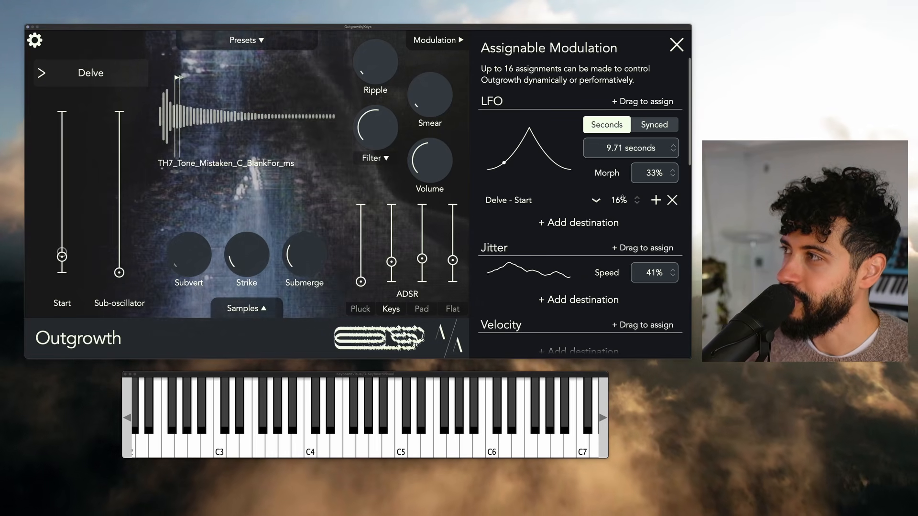
pyautogui.moveTo(623, 187); pyautogui.dragTo(624, 177)
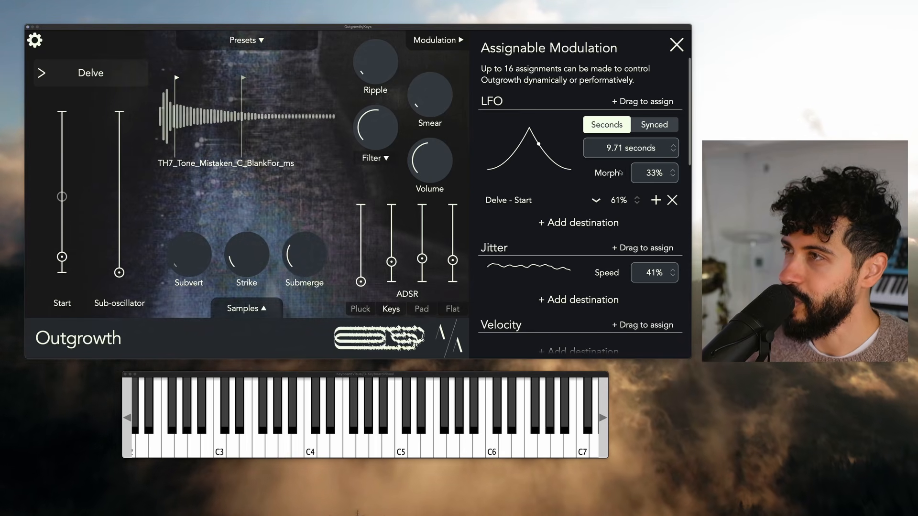
pyautogui.moveTo(637, 155); pyautogui.dragTo(639, 143)
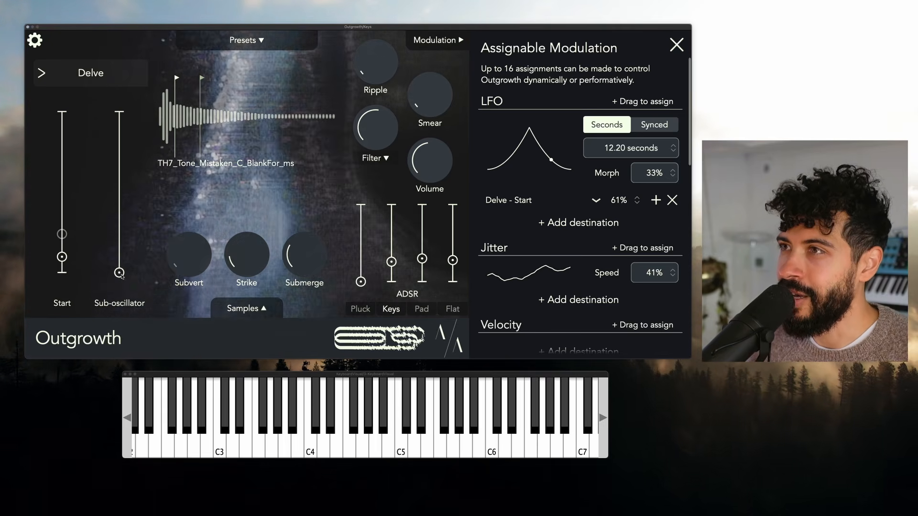
# Step: Raise the Delve sub-oscillator to a little under half, and assign Jitter to the LFO speed at 10%
pyautogui.moveTo(129, 235); pyautogui.dragTo(131, 216)
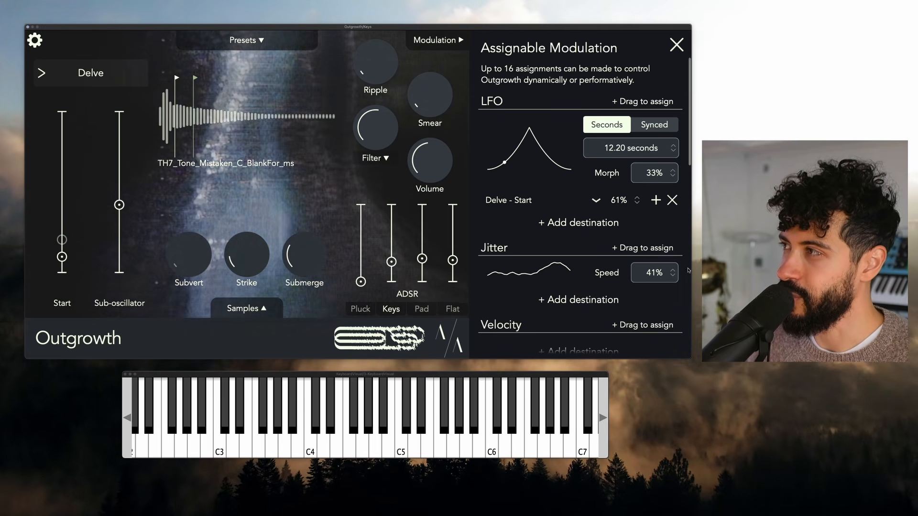
pyautogui.moveTo(637, 250); pyautogui.dragTo(635, 157)
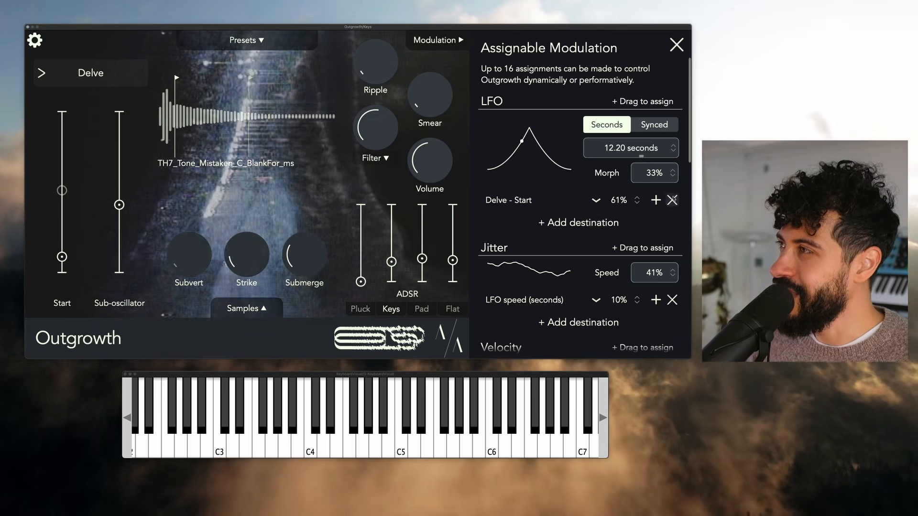
# Step: Remove the Delve start and LFO speed assignments, and set the Jitter speed to 63%
pyautogui.click(673, 200)
pyautogui.click(673, 277)
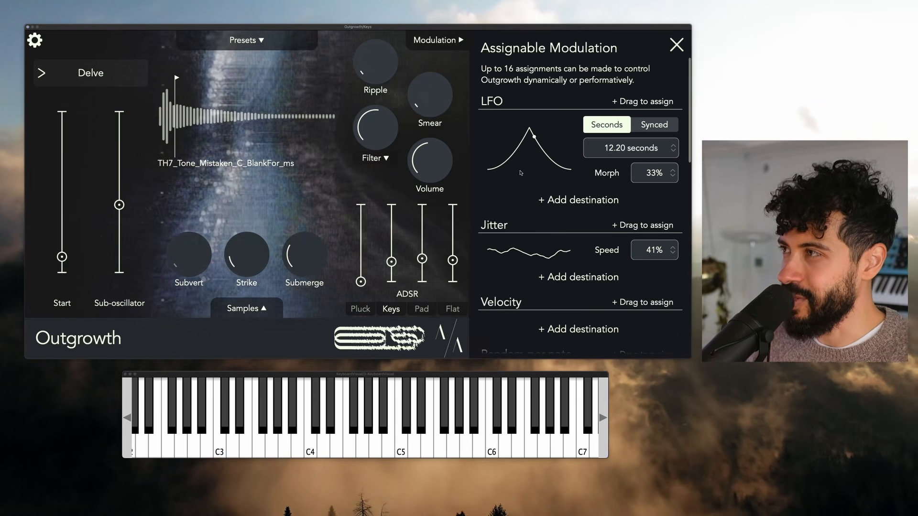
pyautogui.scroll(-3, 521, 174)
pyautogui.scroll(-1, 521, 173)
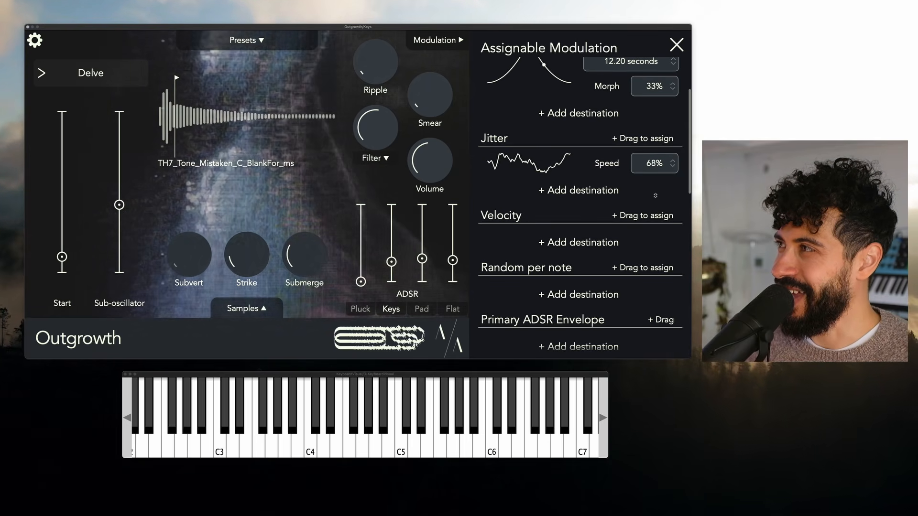
pyautogui.moveTo(656, 195); pyautogui.dragTo(654, 201)
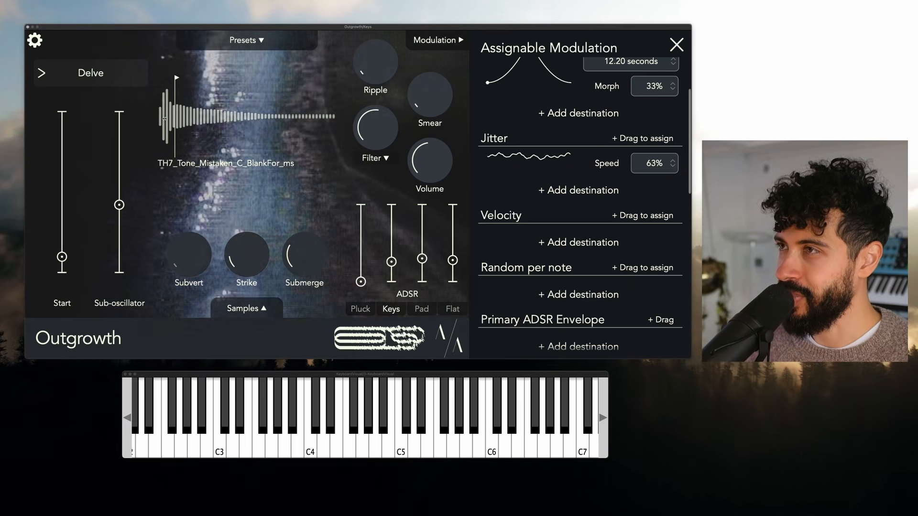
# Step: Switch the engine to Radiate and reset the filter resonance to 0%
pyautogui.click(54, 70)
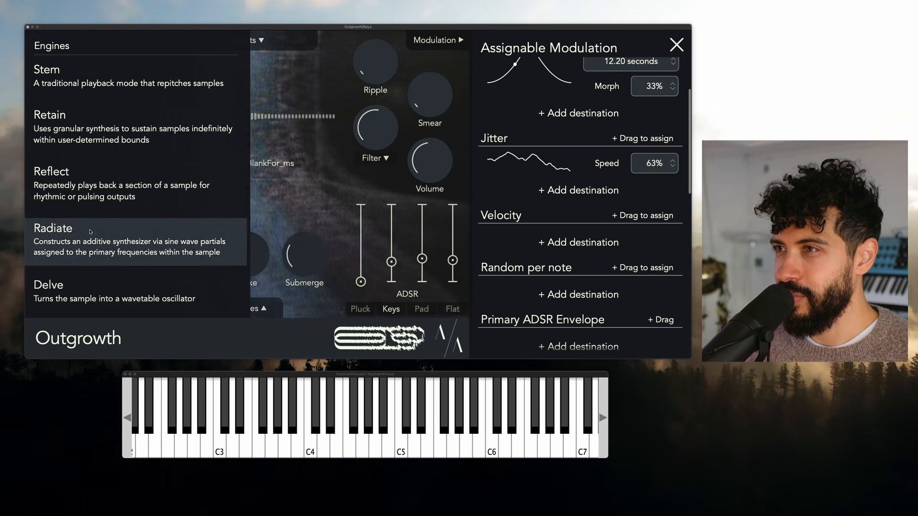
pyautogui.click(90, 232)
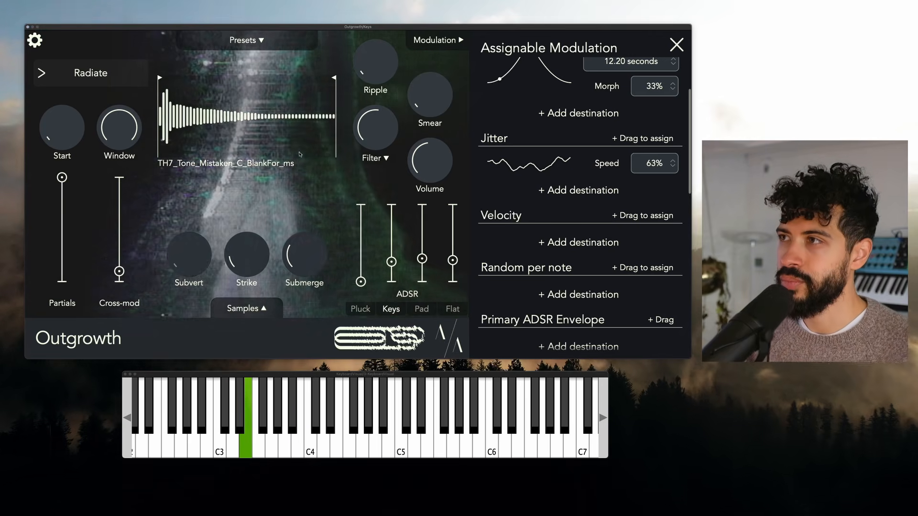
pyautogui.click(375, 158)
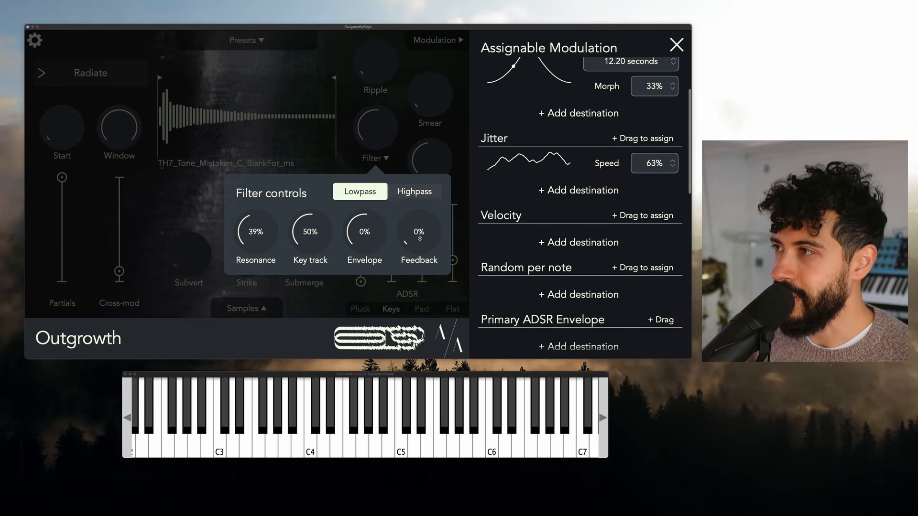
pyautogui.doubleClick(251, 238)
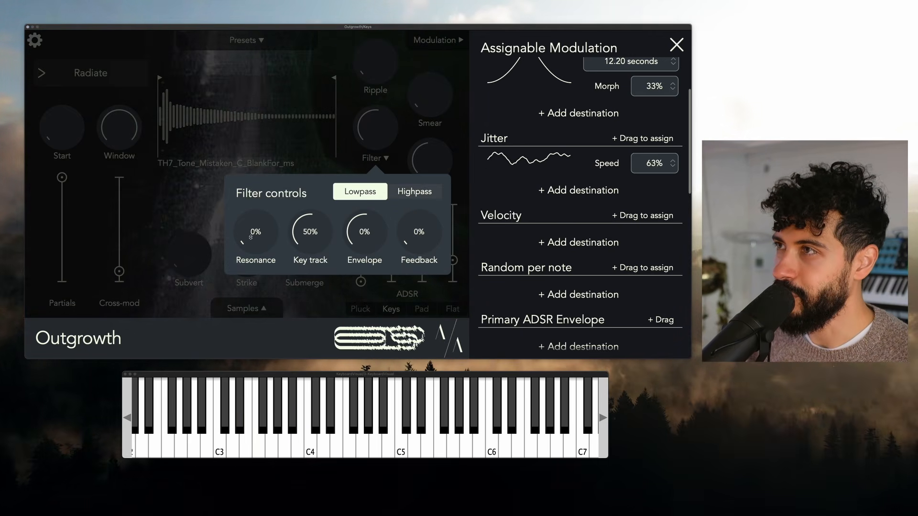
pyautogui.click(256, 136)
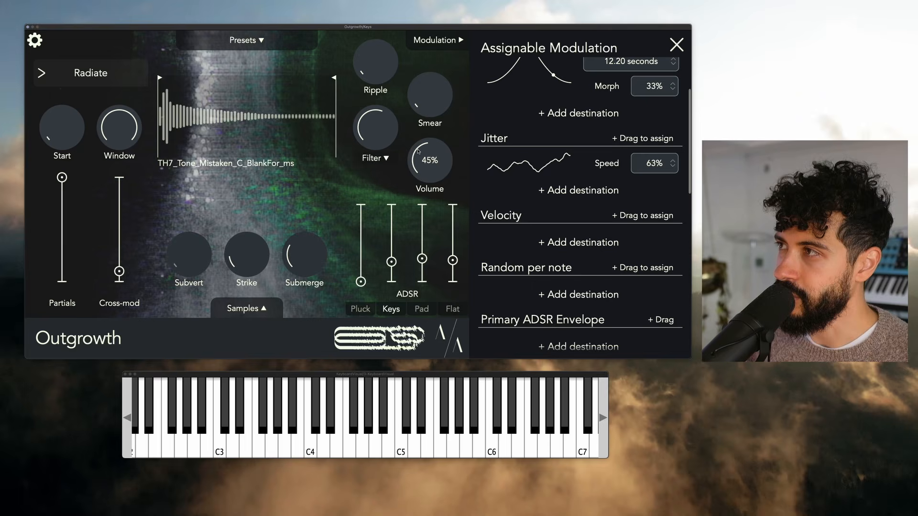
# Step: Lower the lowpass filter's cutoff frequency to about 677 Hz
pyautogui.moveTo(376, 140)
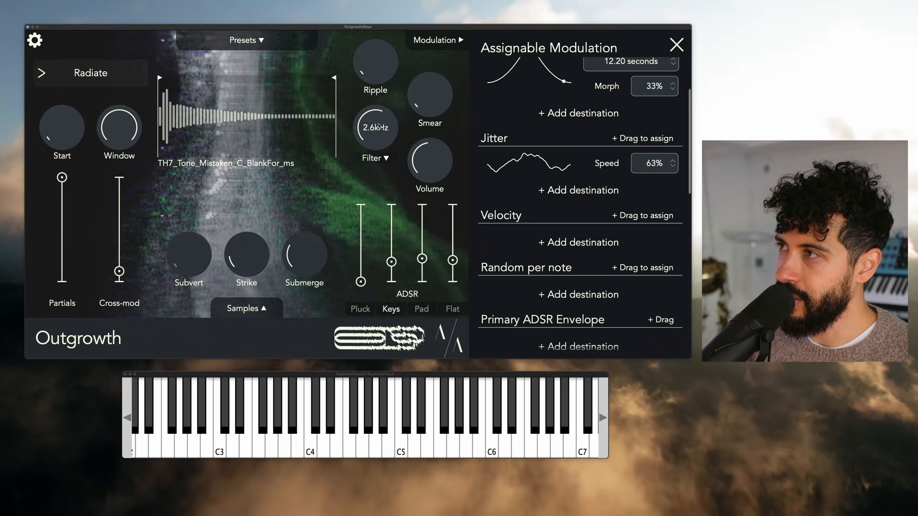
pyautogui.click(376, 158)
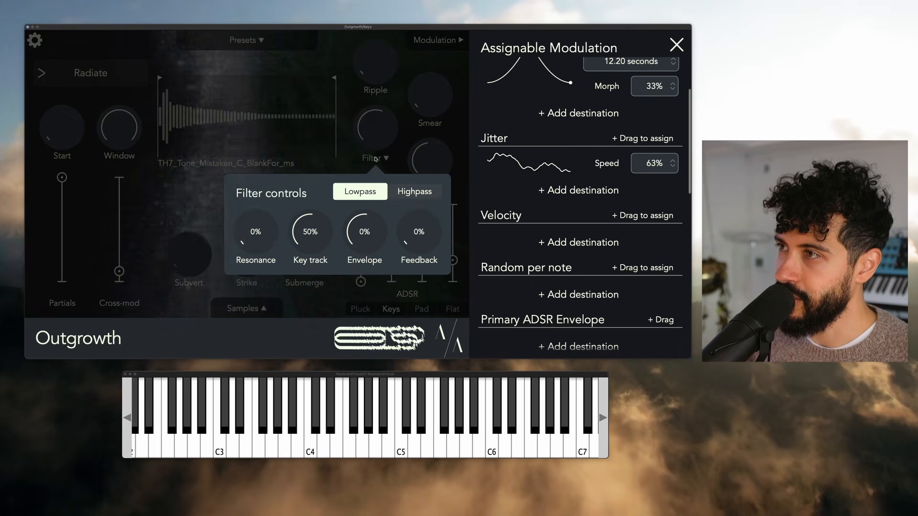
pyautogui.click(281, 160)
pyautogui.moveTo(369, 133)
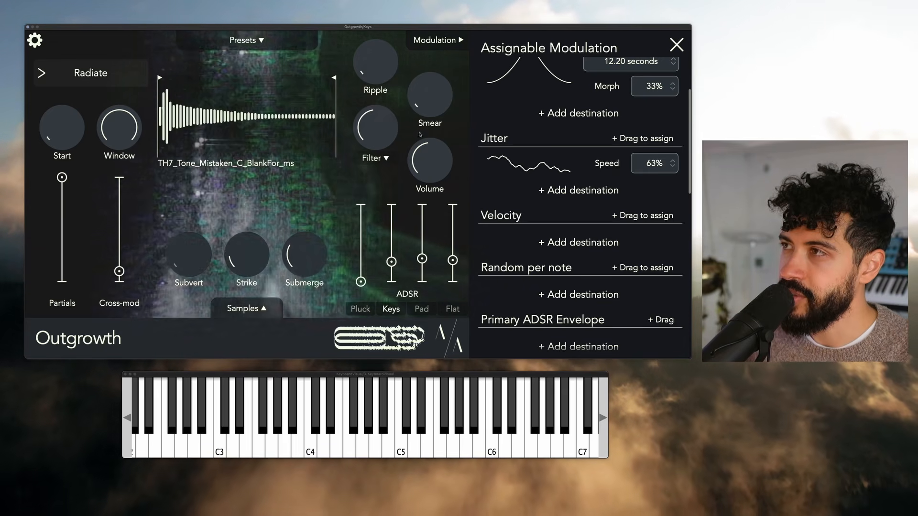
# Step: Assign Jitter to the filter frequency with a depth of 29%, and raise the envelope's sustain level slightly
pyautogui.moveTo(641, 138); pyautogui.dragTo(405, 129)
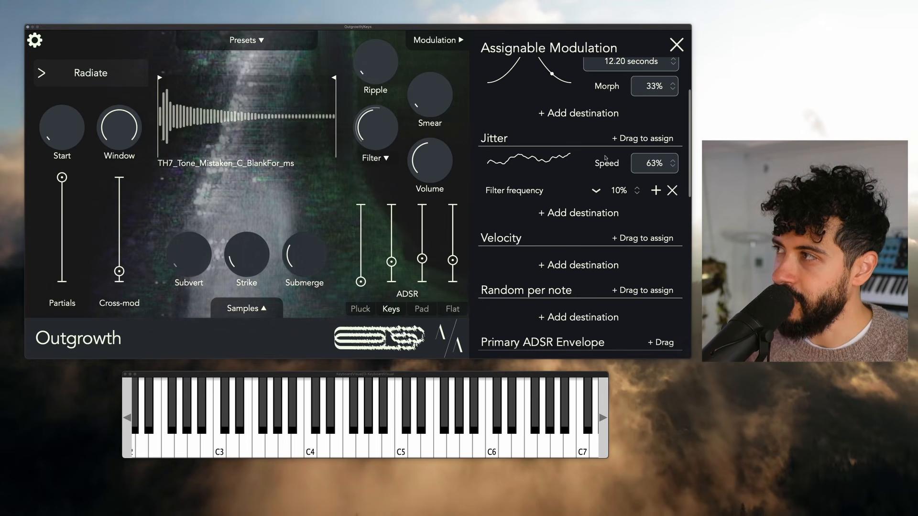
pyautogui.moveTo(633, 178); pyautogui.dragTo(633, 182)
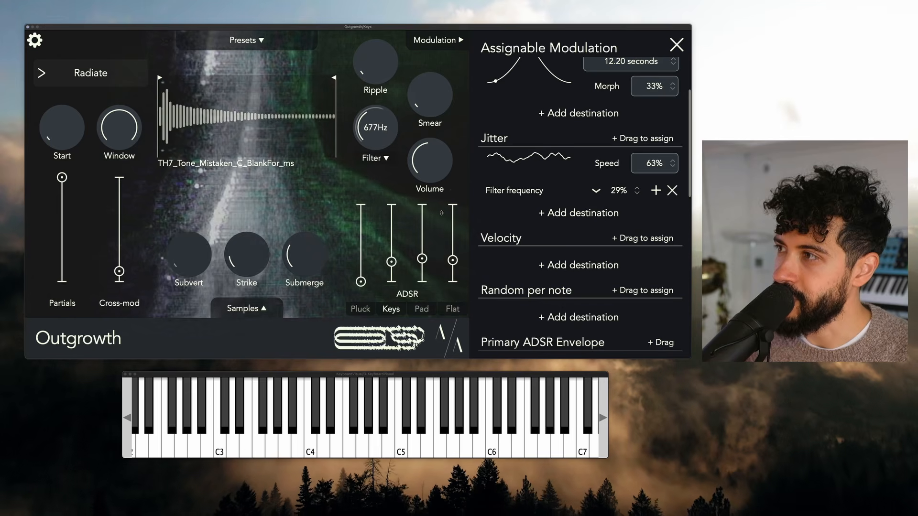
pyautogui.moveTo(422, 259); pyautogui.dragTo(423, 246)
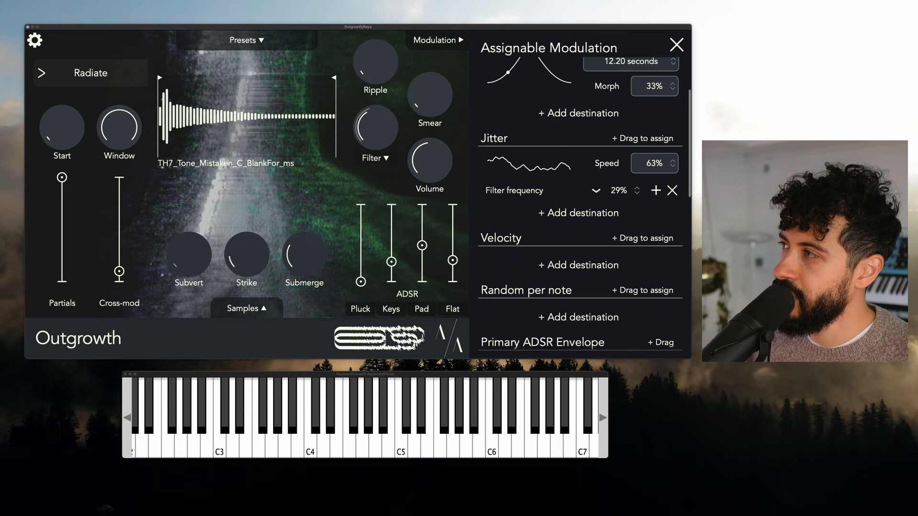
# Step: Replace the Jitter assignment on the filter frequency with a bipolar one on the Ripple amount at 53%
pyautogui.click(673, 190)
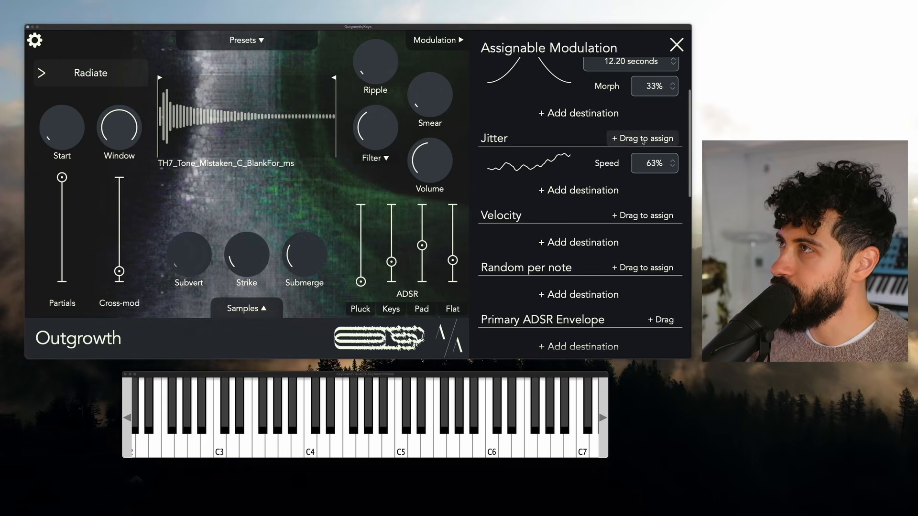
pyautogui.moveTo(643, 138); pyautogui.dragTo(376, 62)
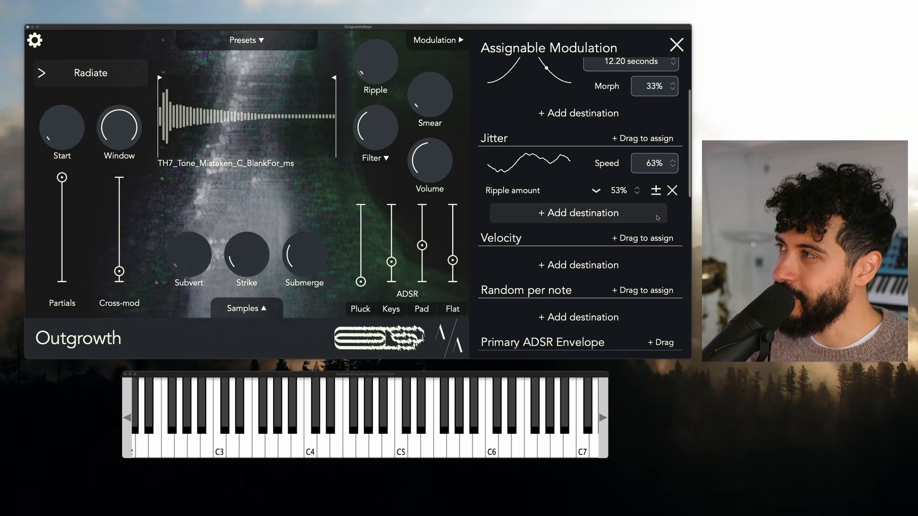
pyautogui.moveTo(383, 68)
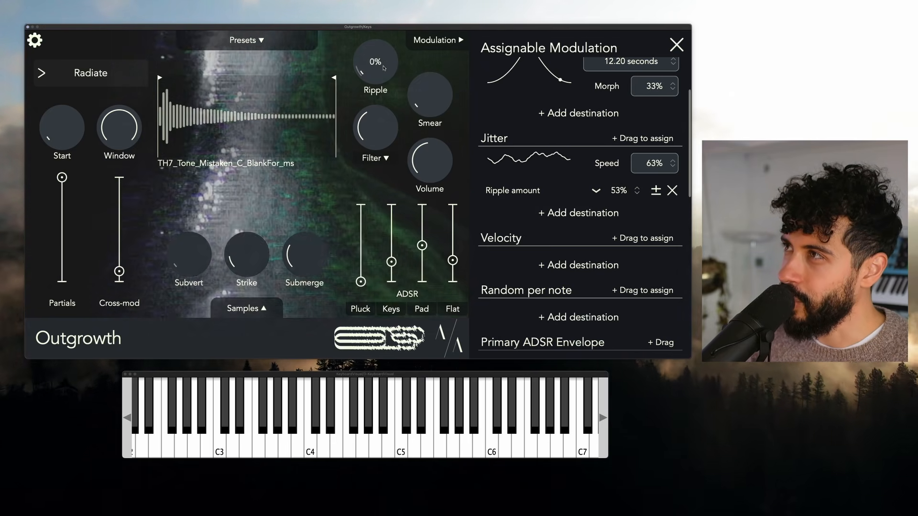
# Step: Try the Ripple amount at 44%, return it to 0%, and remove the Jitter assignment from Ripple
pyautogui.moveTo(379, 71); pyautogui.dragTo(368, 51)
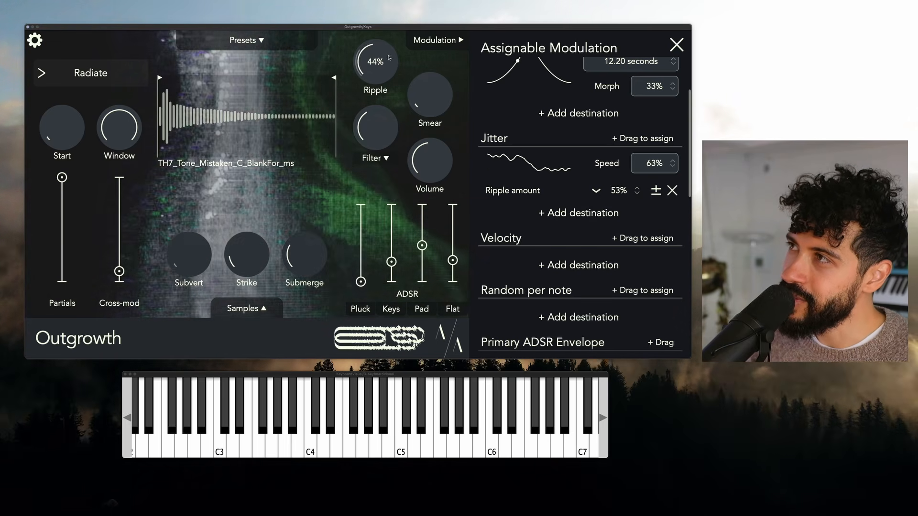
pyautogui.moveTo(382, 56); pyautogui.dragTo(380, 78)
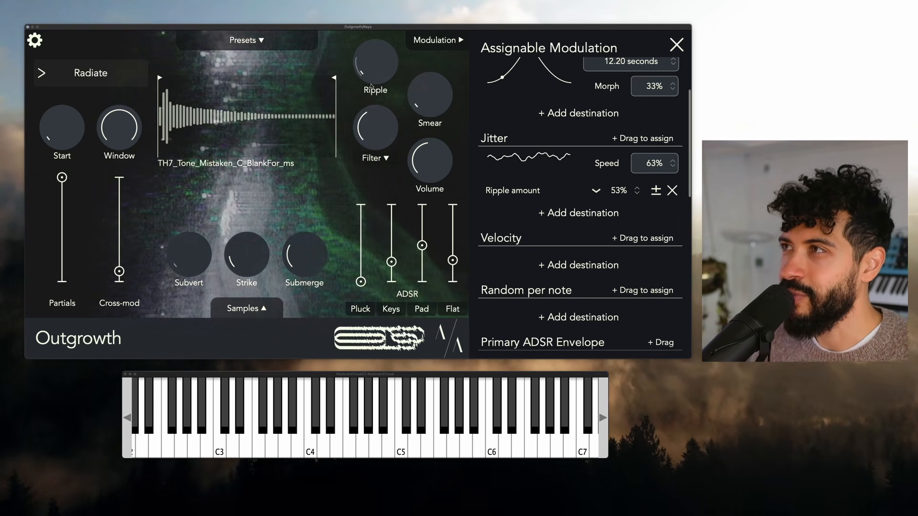
pyautogui.moveTo(362, 76)
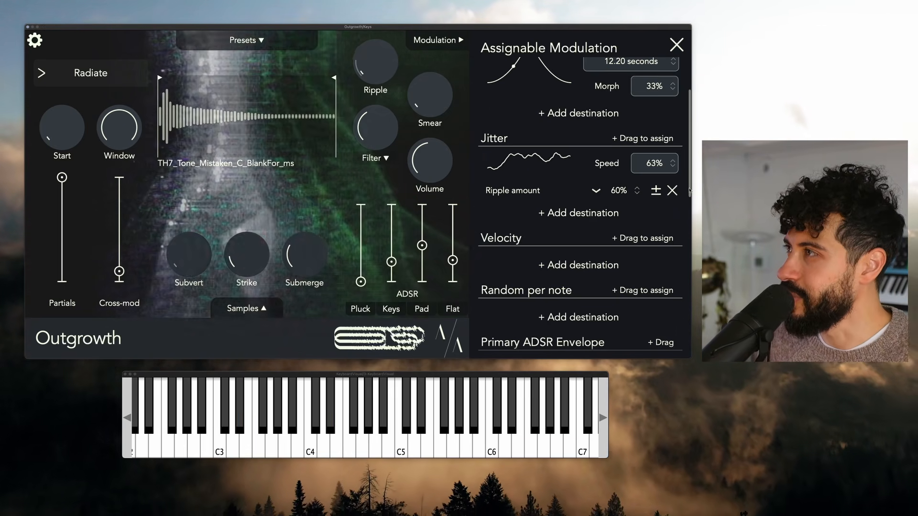
pyautogui.click(672, 190)
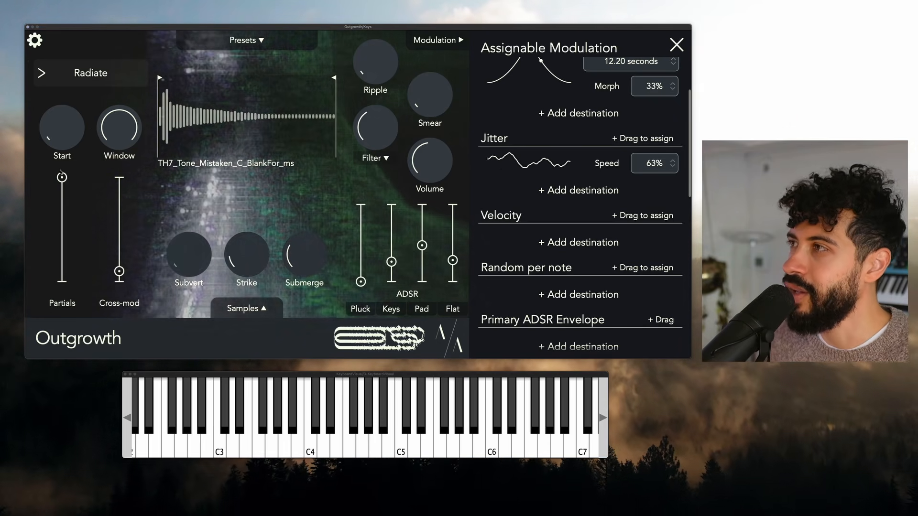
# Step: Try Jitter modulation on the Volume with a depth of 47%, and remove the assignment
pyautogui.moveTo(195, 256)
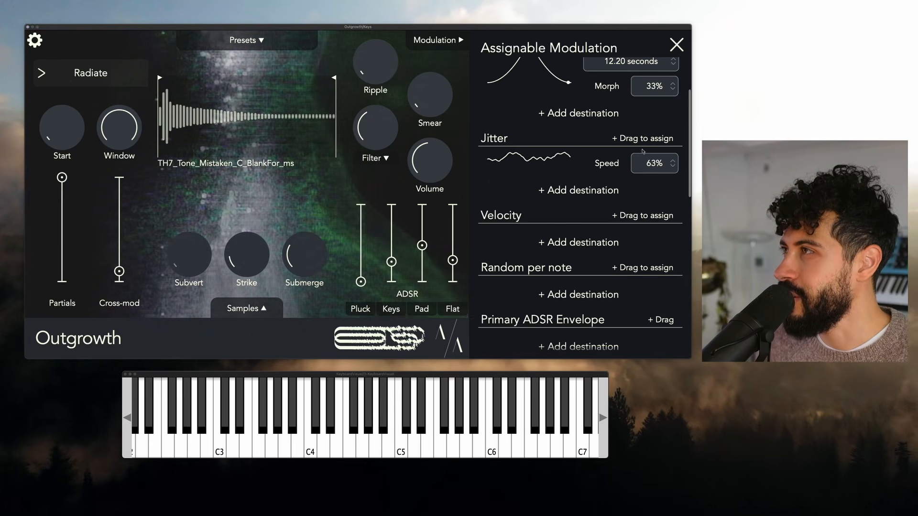
pyautogui.moveTo(643, 139); pyautogui.dragTo(425, 150)
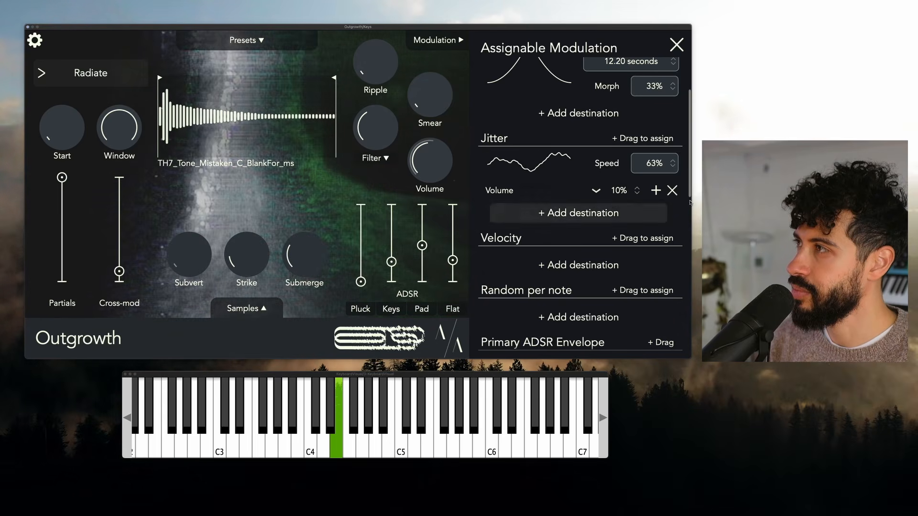
pyautogui.moveTo(639, 191); pyautogui.dragTo(623, 198)
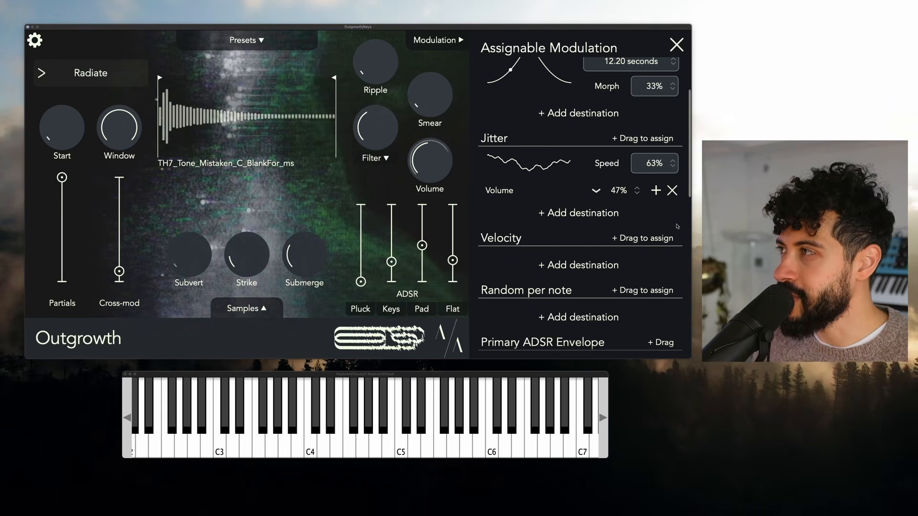
pyautogui.click(672, 191)
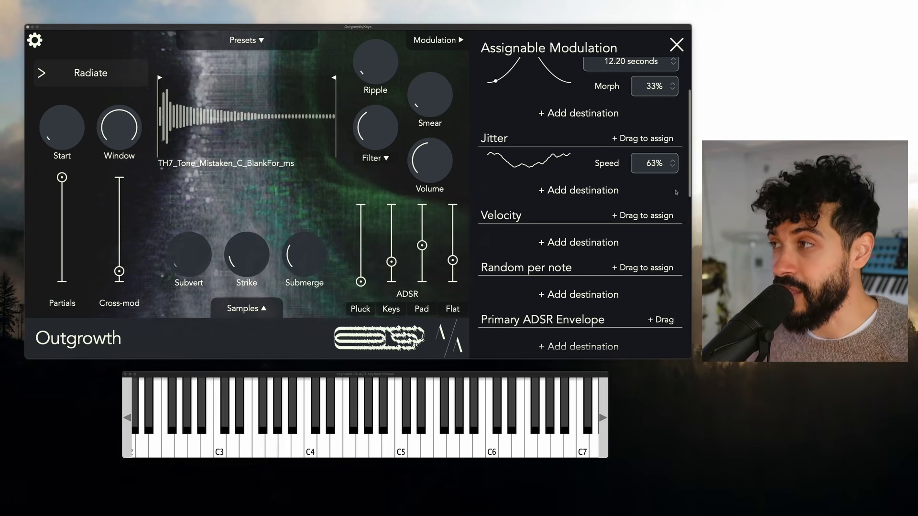
# Step: Try Velocity modulation on the Volume with a depth of 10%, and remove the assignment
pyautogui.scroll(-3, 632, 207)
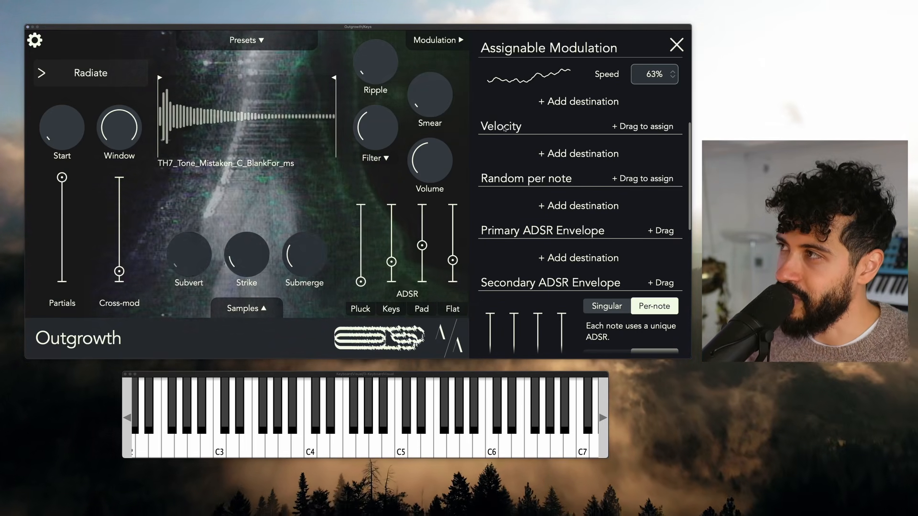
pyautogui.moveTo(639, 126); pyautogui.dragTo(434, 163)
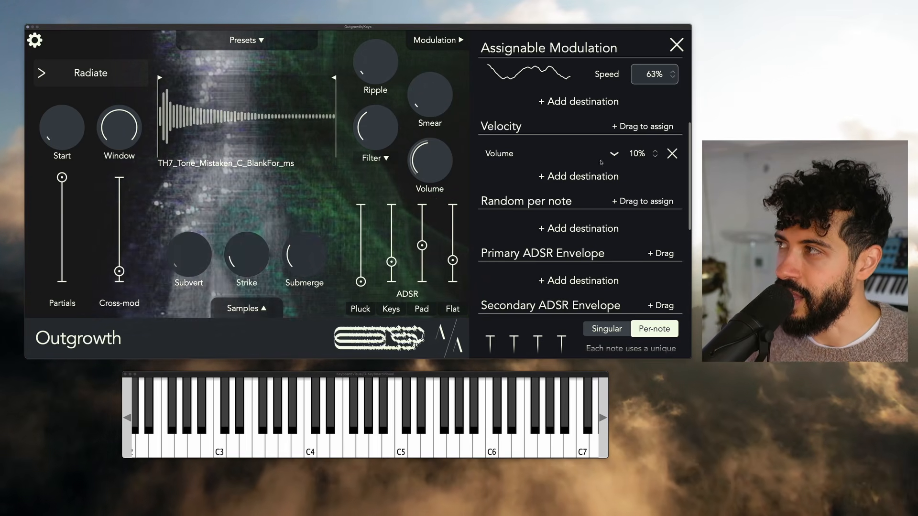
pyautogui.click(672, 154)
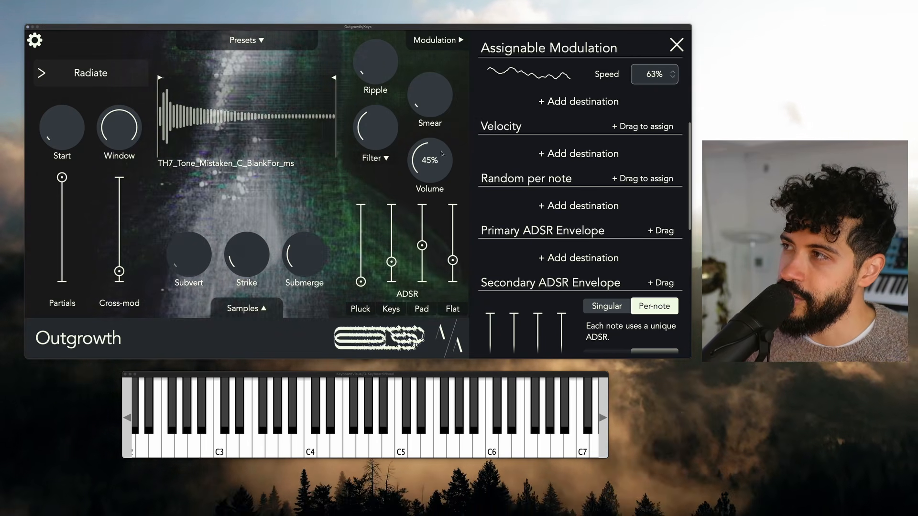
# Step: Raise the volume to 55%, and try a higher Radiate Cross-mod before lowering it close to its minimum
pyautogui.moveTo(440, 157); pyautogui.dragTo(441, 141)
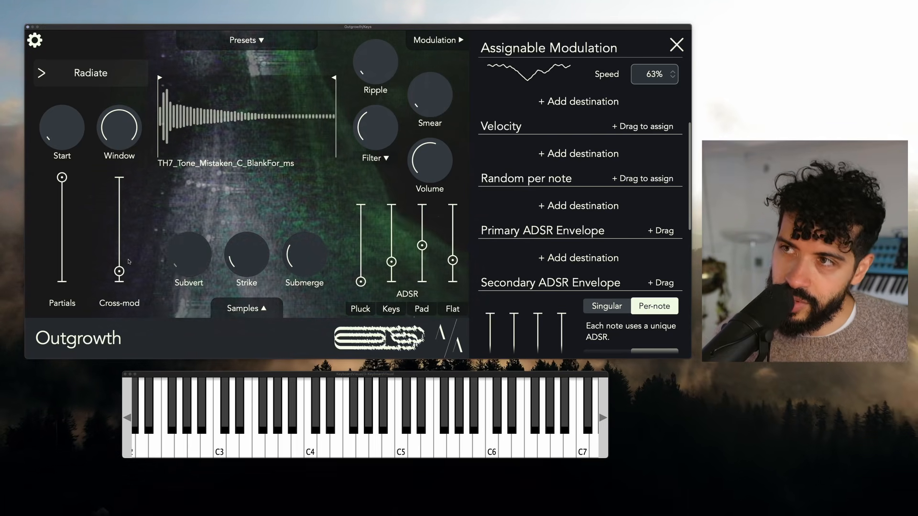
pyautogui.moveTo(128, 262); pyautogui.dragTo(119, 205)
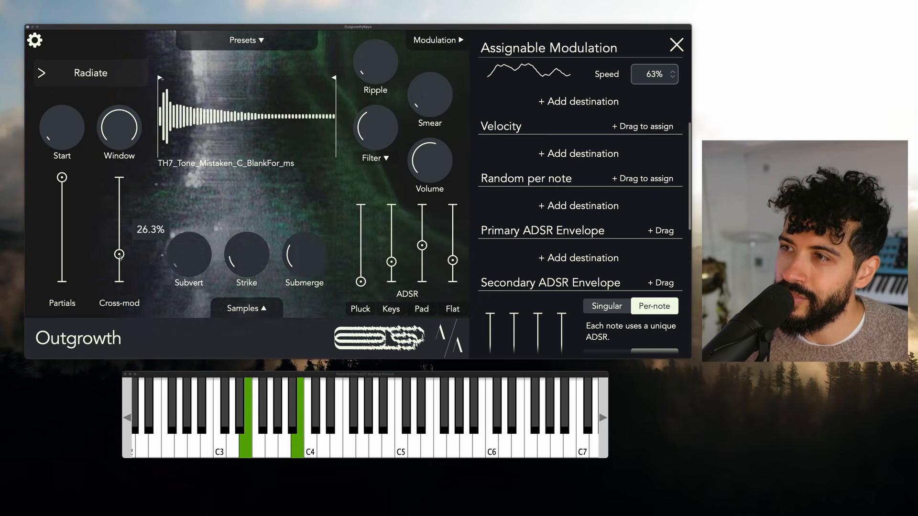
pyautogui.moveTo(120, 270); pyautogui.dragTo(120, 270)
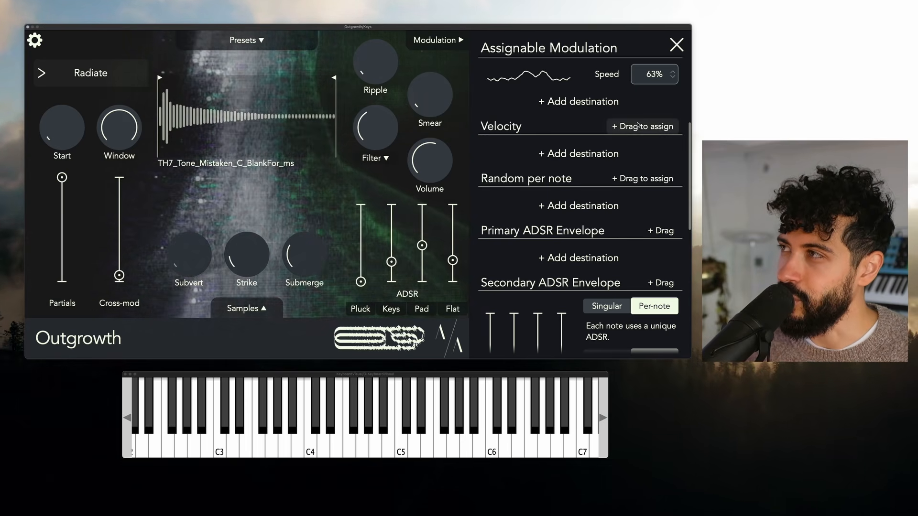
# Step: Assign Velocity to Radiate's Cross-mod with a depth of 90%, and lower the volume to about 40%
pyautogui.moveTo(639, 126); pyautogui.dragTo(189, 225)
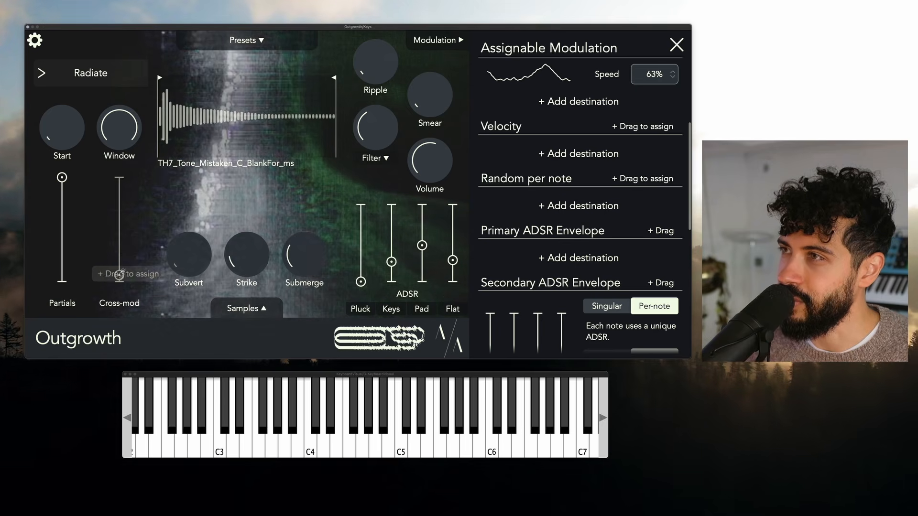
pyautogui.moveTo(123, 271); pyautogui.dragTo(120, 275)
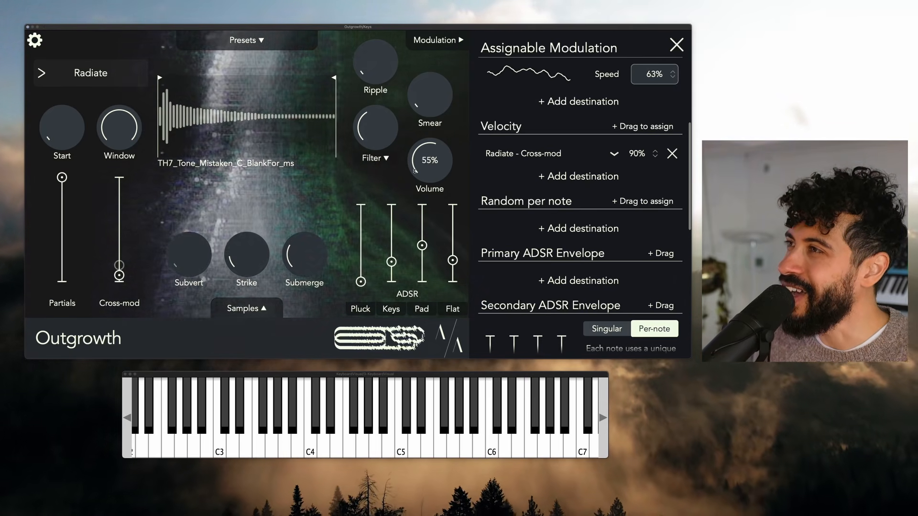
pyautogui.moveTo(415, 171); pyautogui.dragTo(416, 179)
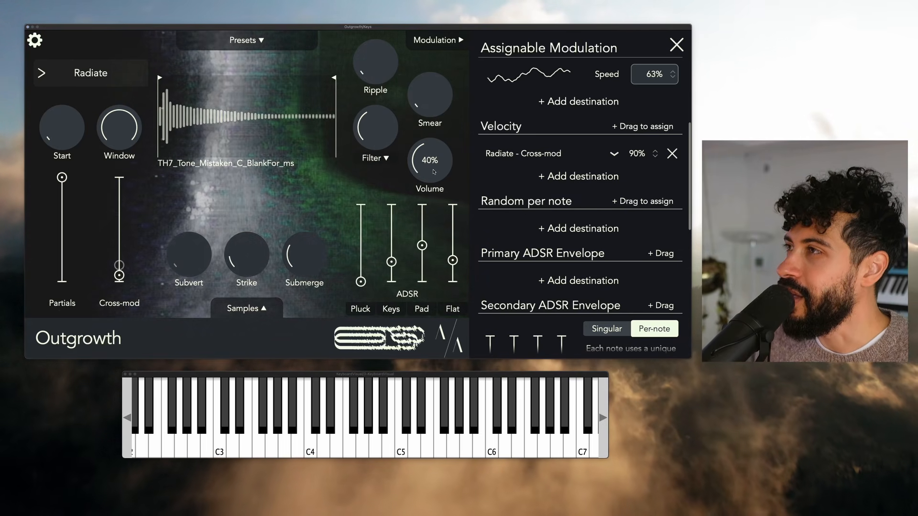
pyautogui.moveTo(435, 160); pyautogui.dragTo(435, 160)
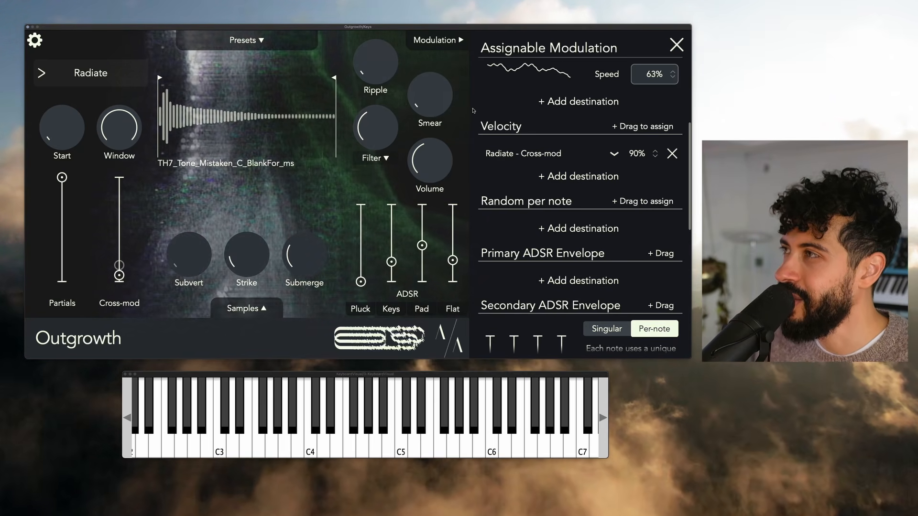
# Step: Replace the Velocity assignment on Cross-mod with one on the Ripple amount at a depth of 51%
pyautogui.click(670, 152)
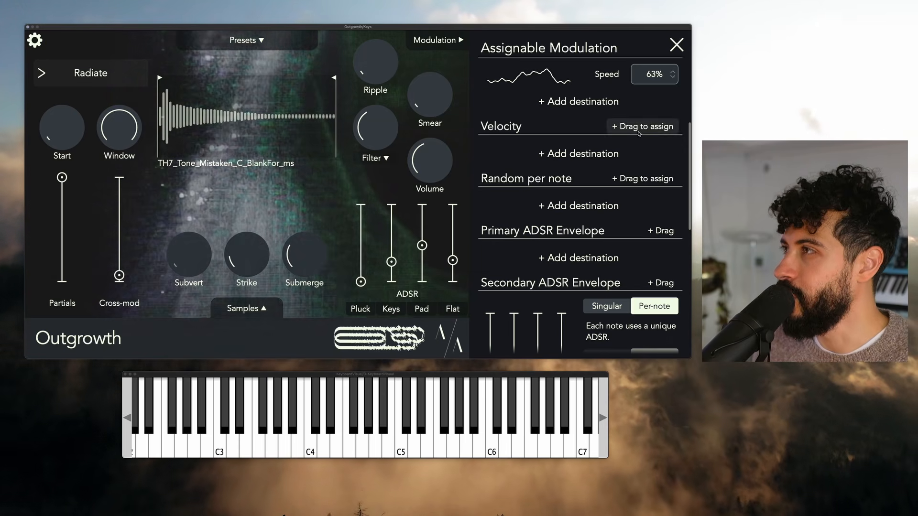
pyautogui.moveTo(641, 178)
pyautogui.mouseDown()
pyautogui.moveTo(443, 89)
pyautogui.moveTo(601, 173)
pyautogui.moveTo(492, 128)
pyautogui.moveTo(389, 84)
pyautogui.moveTo(378, 70)
pyautogui.mouseUp()
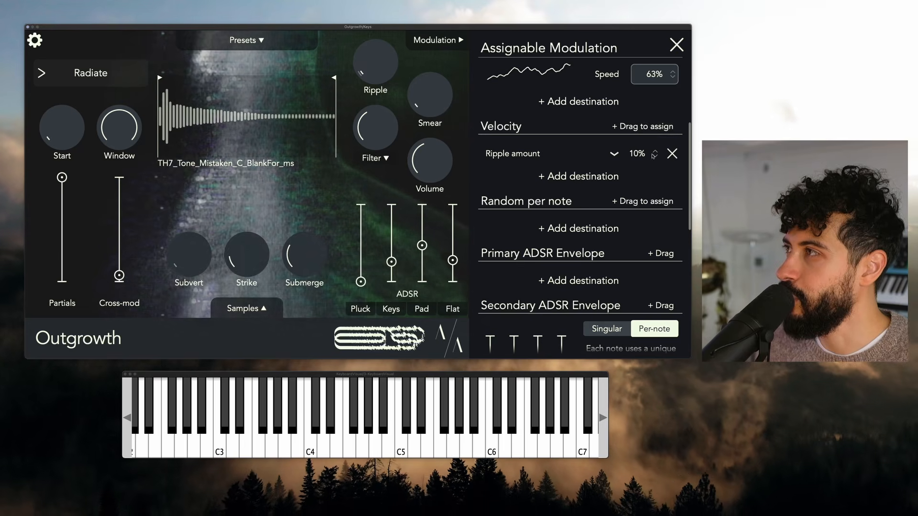
pyautogui.moveTo(651, 154); pyautogui.dragTo(646, 132)
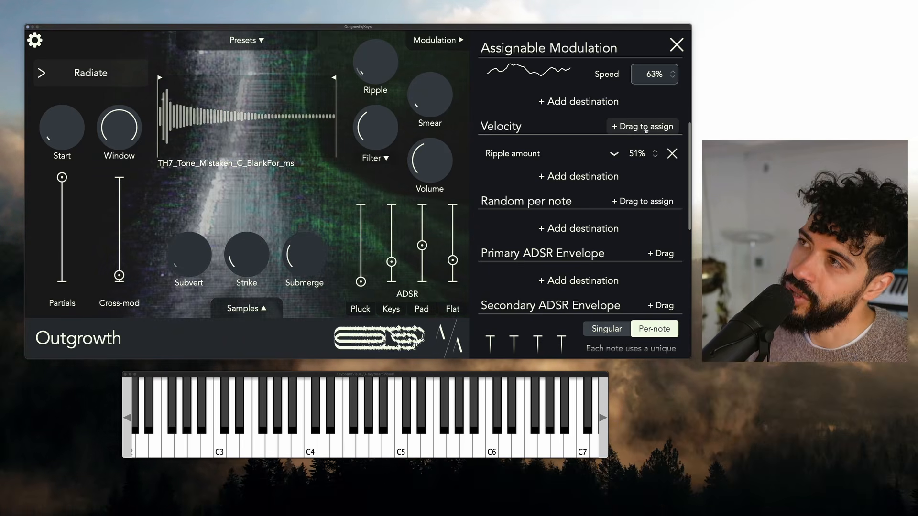
pyautogui.moveTo(377, 66)
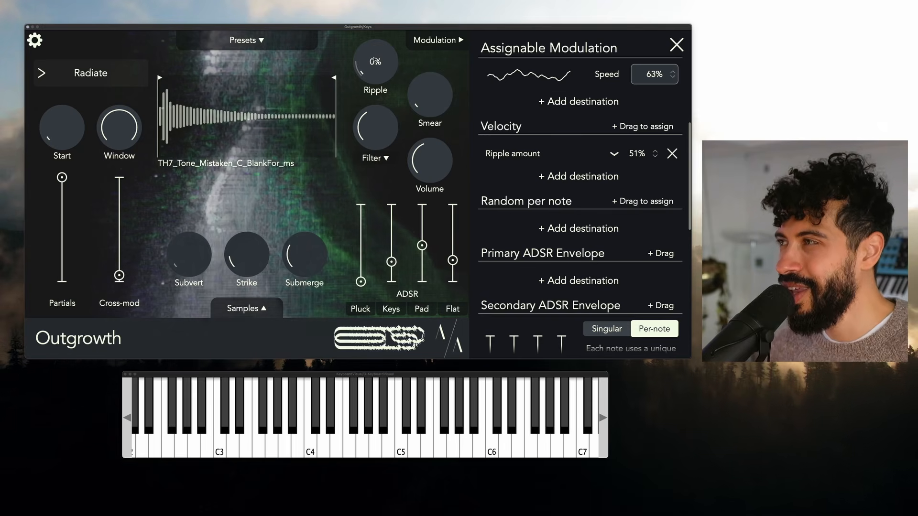
# Step: Remove the Velocity assignment from the Ripple amount and switch the engine to Stem
pyautogui.click(672, 154)
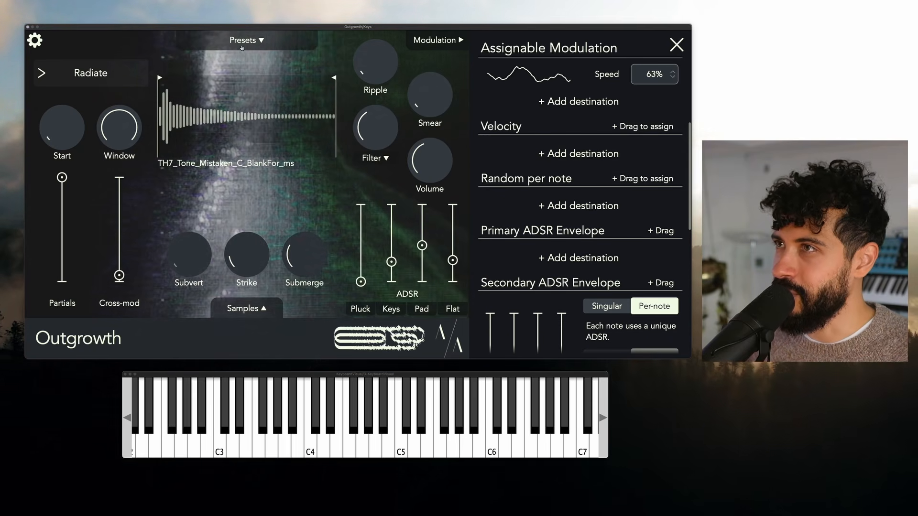
pyautogui.click(91, 77)
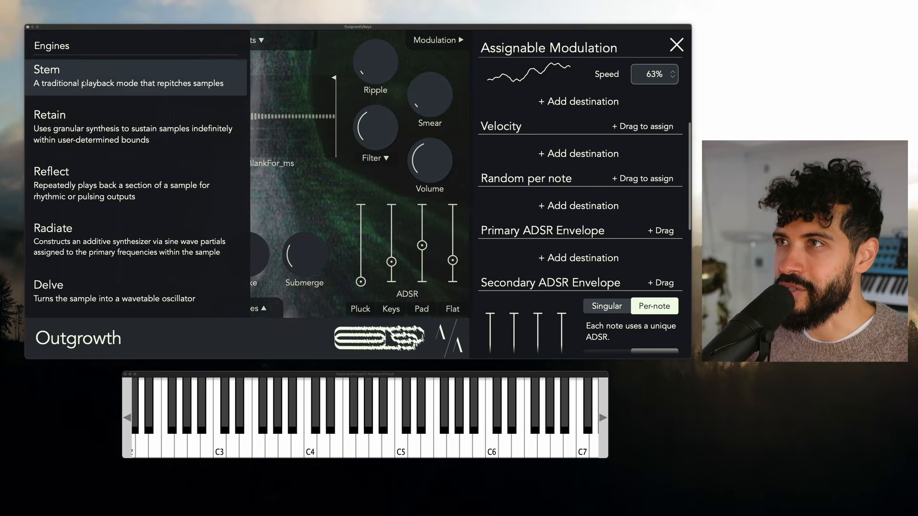
pyautogui.click(83, 85)
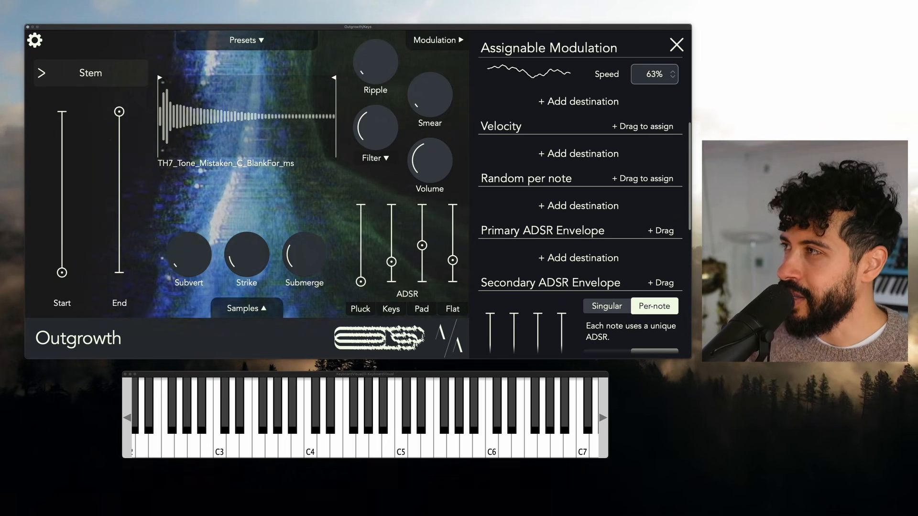
# Step: Assign Random per note to Stem's Start position with a modulation depth of 39%
pyautogui.scroll(-2, 593, 181)
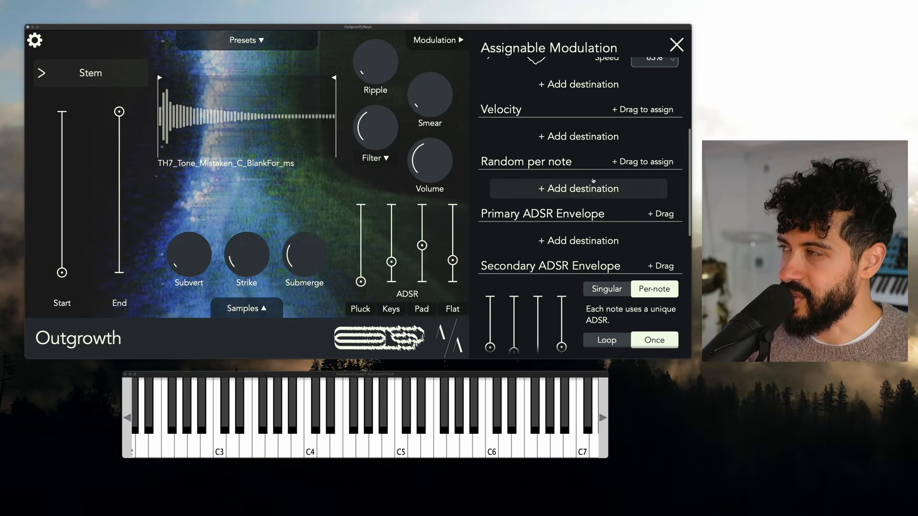
pyautogui.scroll(-1, 593, 180)
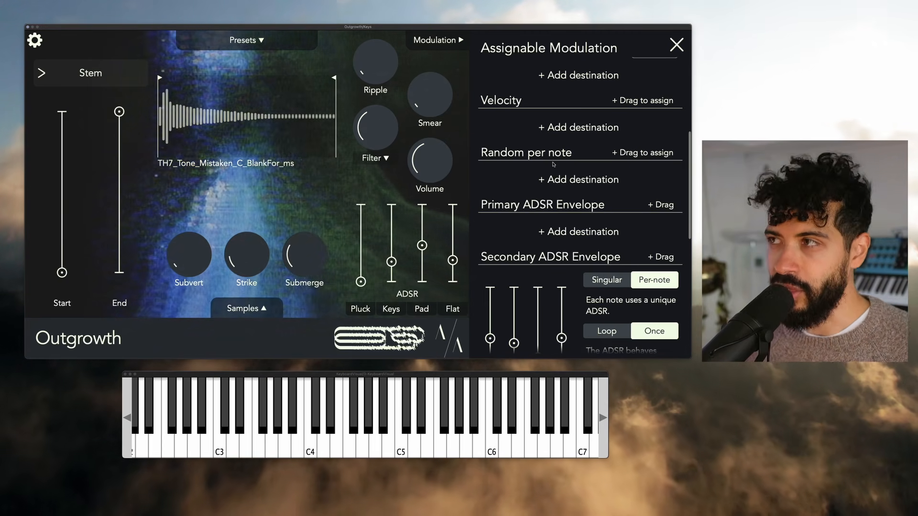
pyautogui.scroll(5, 545, 160)
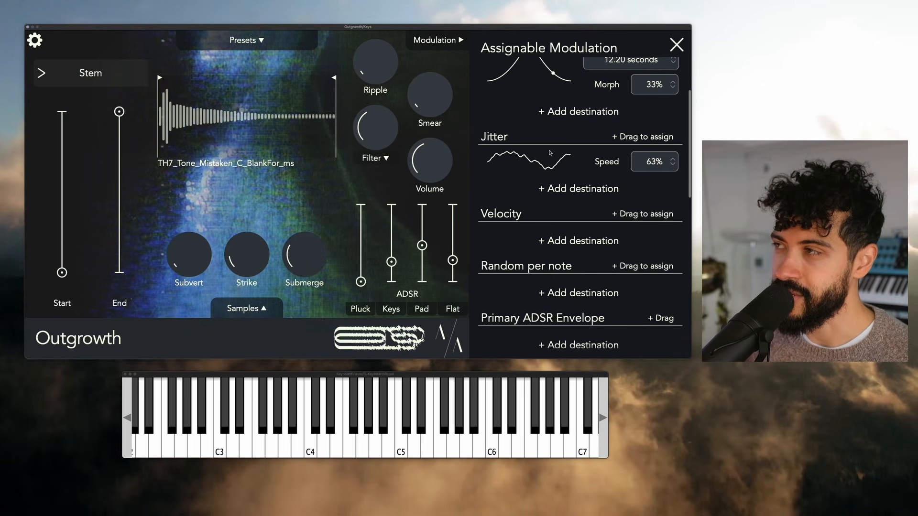
pyautogui.scroll(-4, 550, 153)
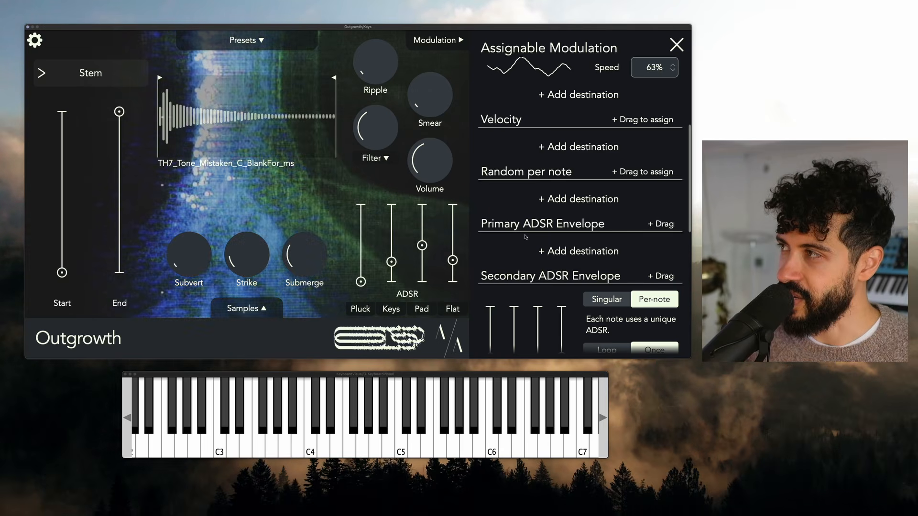
pyautogui.moveTo(628, 173)
pyautogui.mouseDown()
pyautogui.moveTo(192, 251)
pyautogui.moveTo(65, 246)
pyautogui.mouseUp()
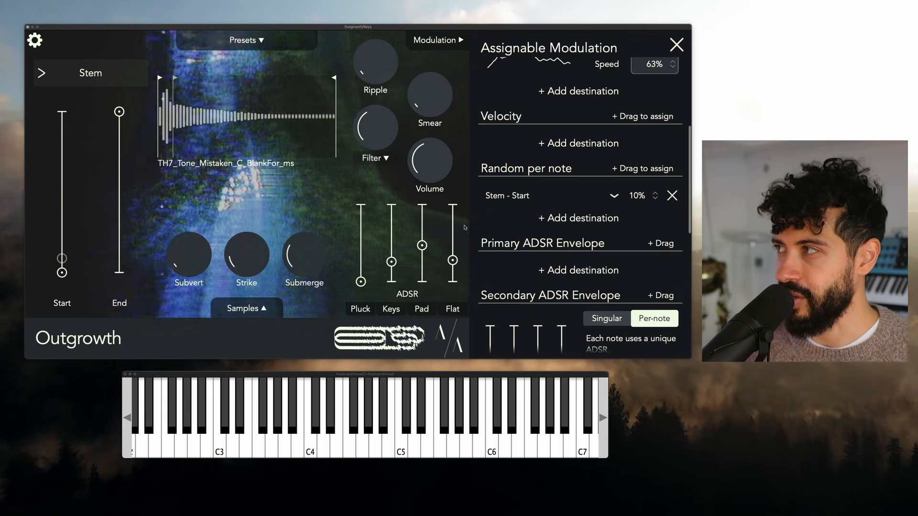
pyautogui.moveTo(637, 195); pyautogui.dragTo(647, 176)
# Step: Raise the Subvert amount to nearly half, and return Stem's Start position to 0% after trying it near the sample's middle
pyautogui.moveTo(185, 258)
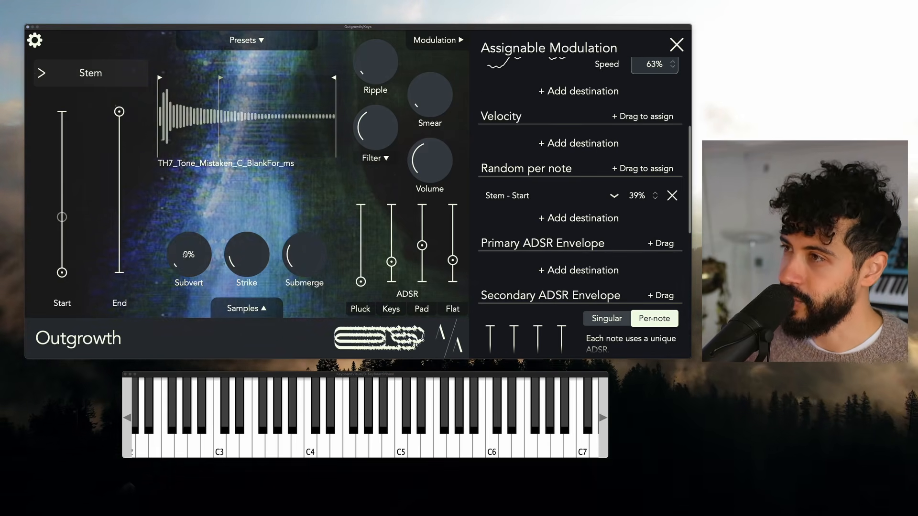
pyautogui.moveTo(185, 255); pyautogui.dragTo(189, 211)
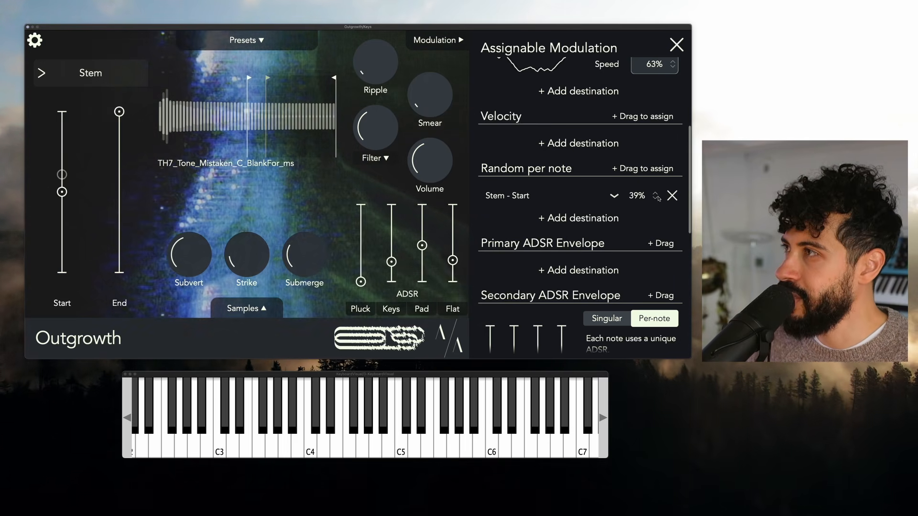
pyautogui.moveTo(62, 193); pyautogui.dragTo(61, 273)
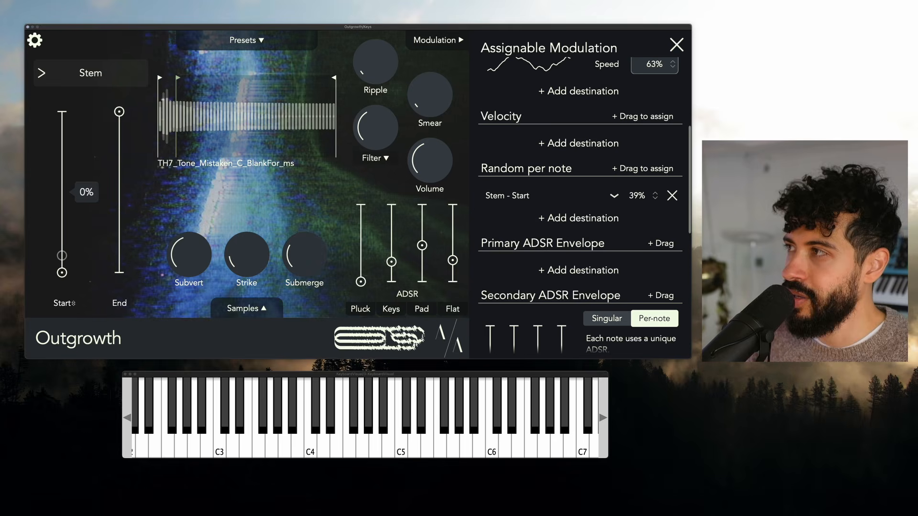
# Step: Increase the Random per note depth on Stem's Start to 100%, and lower the End position to about the sample's middle
pyautogui.moveTo(638, 196); pyautogui.dragTo(635, 81)
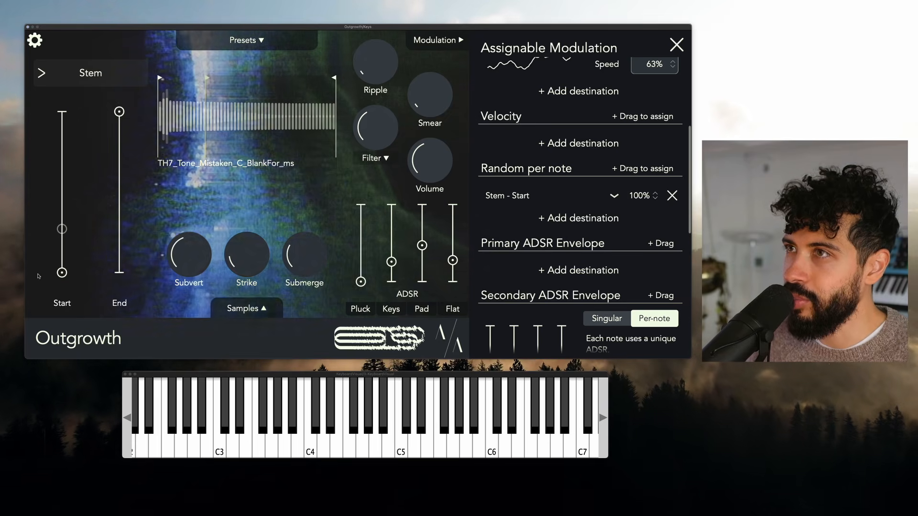
pyautogui.moveTo(120, 122); pyautogui.dragTo(120, 191)
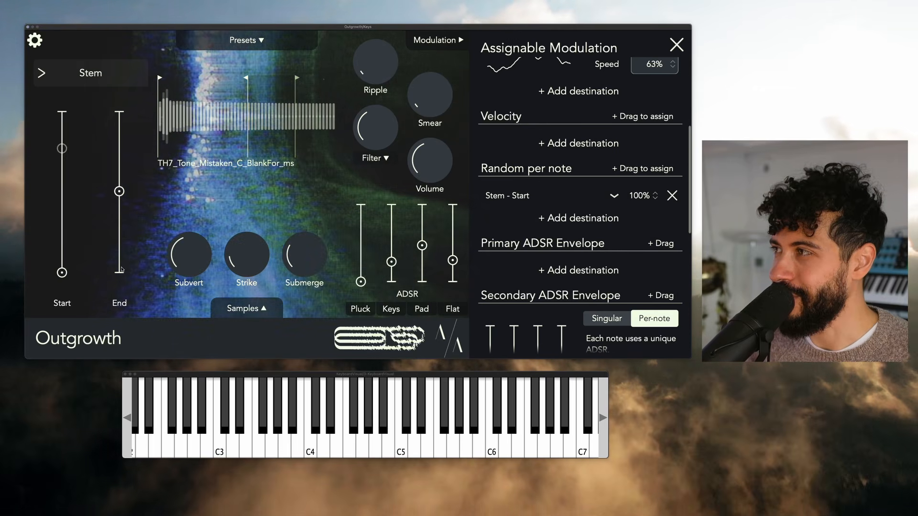
# Step: Rebuild the Random per note routing with Stem's Start at 70% and Subvert amount at 71%, with the Subvert knob lowered to its minimum
pyautogui.click(672, 196)
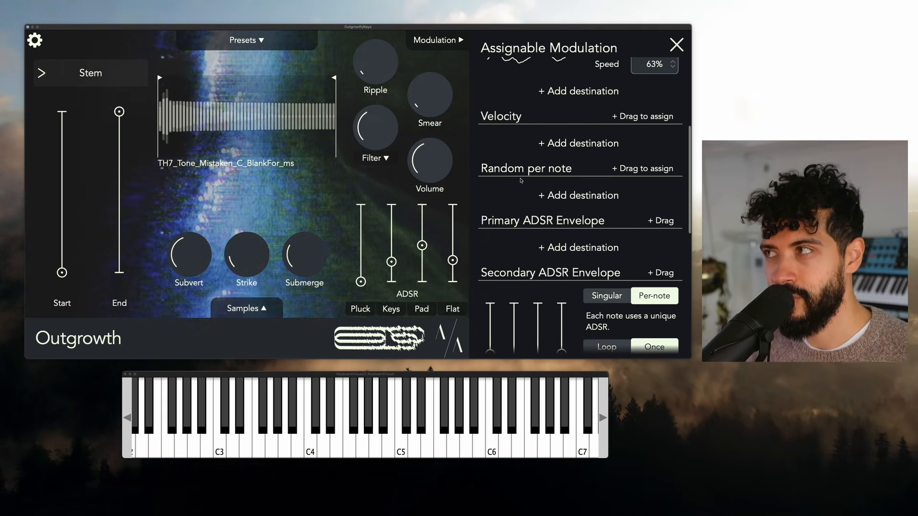
pyautogui.moveTo(194, 252); pyautogui.dragTo(63, 262)
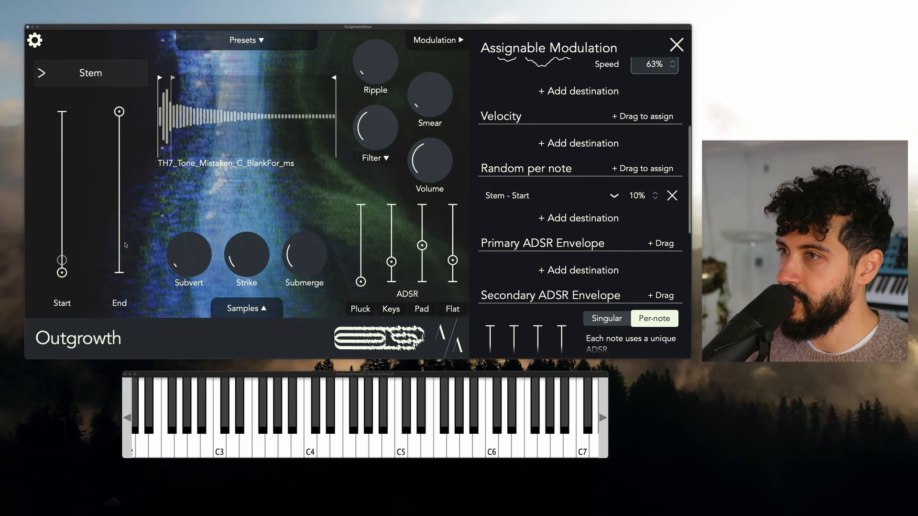
pyautogui.moveTo(176, 266)
pyautogui.moveTo(176, 266); pyautogui.dragTo(643, 153)
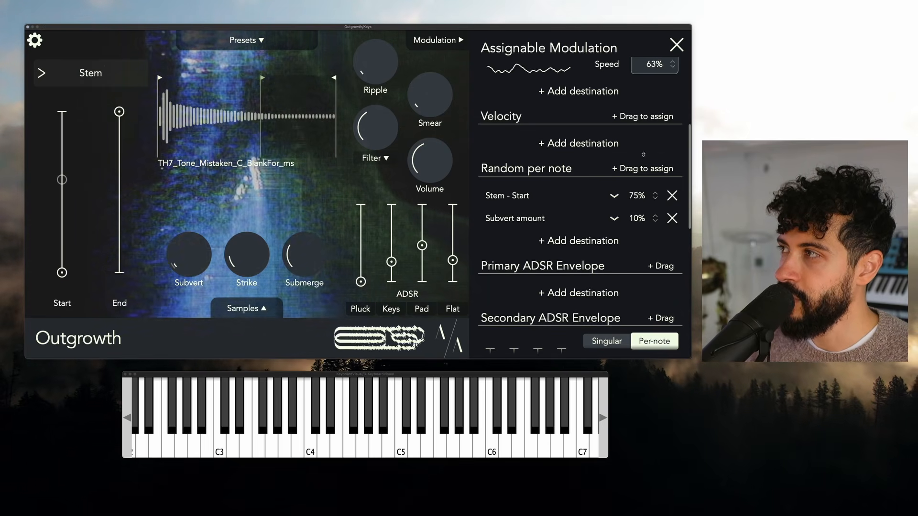
pyautogui.moveTo(642, 194)
pyautogui.mouseDown()
pyautogui.moveTo(640, 203)
pyautogui.moveTo(643, 184)
pyautogui.mouseUp()
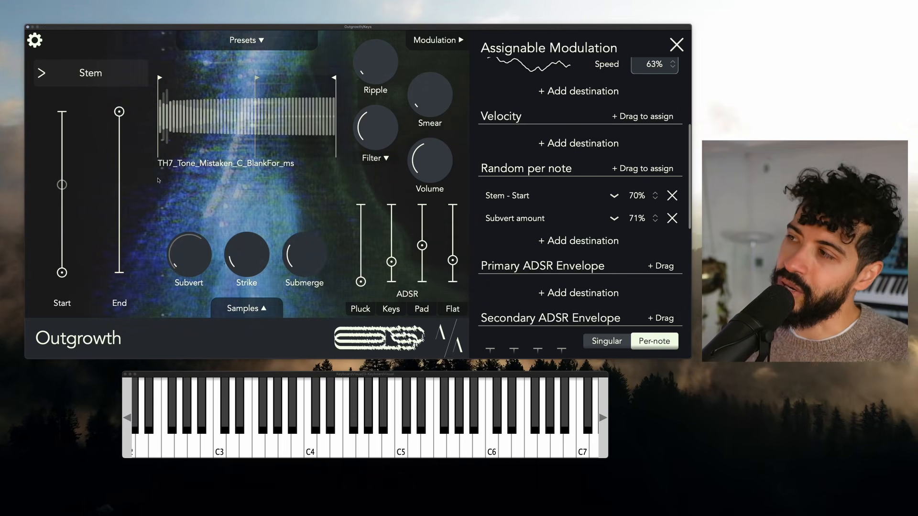
# Step: Remove the Stem Start and Subvert amount destinations from Random per note
pyautogui.click(672, 196)
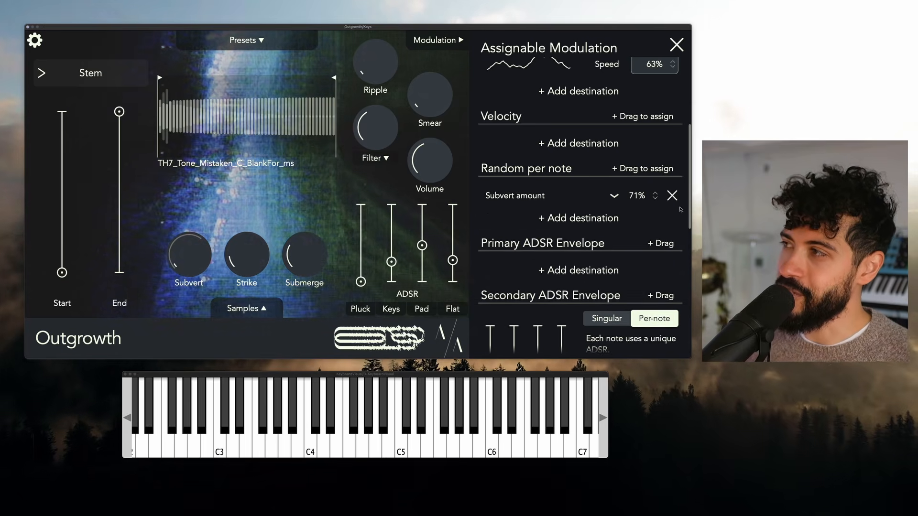
pyautogui.click(672, 195)
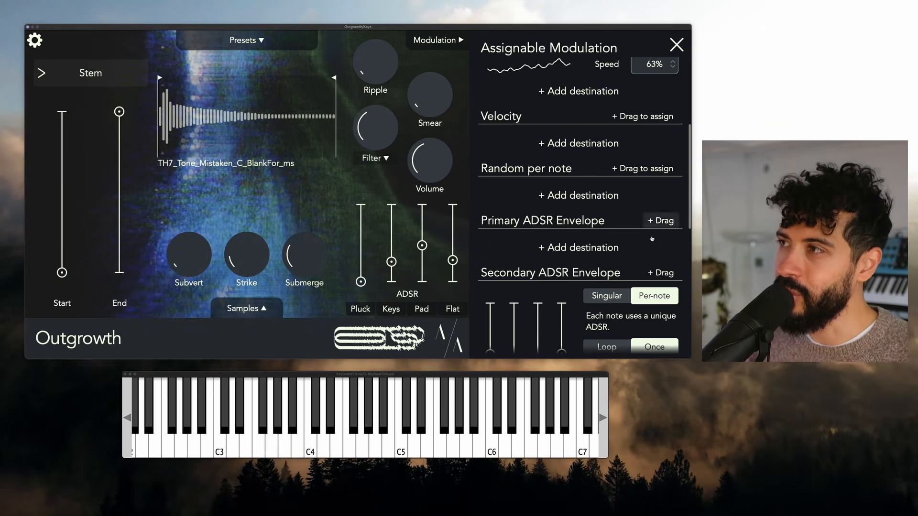
# Step: Set the filter's Resonance to 30% and assign the Primary ADSR Envelope to the filter Feedback with a modulation depth of 70%
pyautogui.scroll(-3, 571, 189)
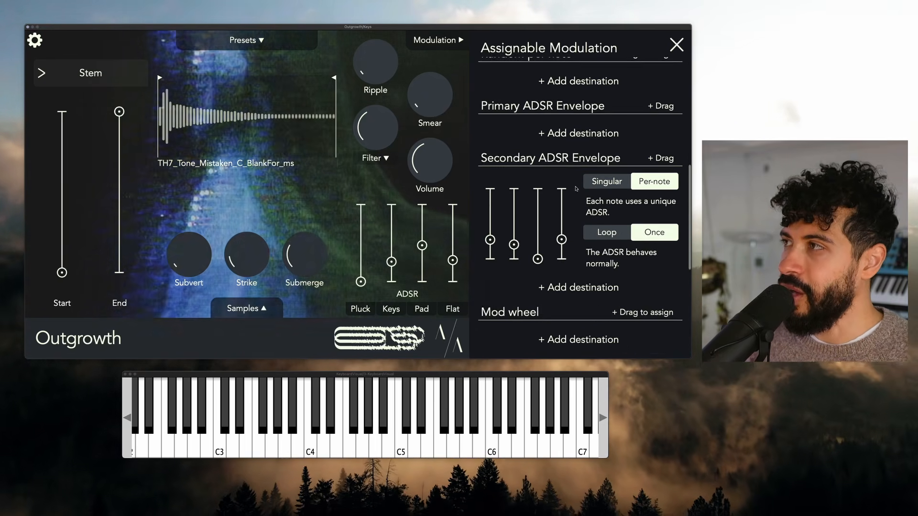
pyautogui.scroll(1, 576, 189)
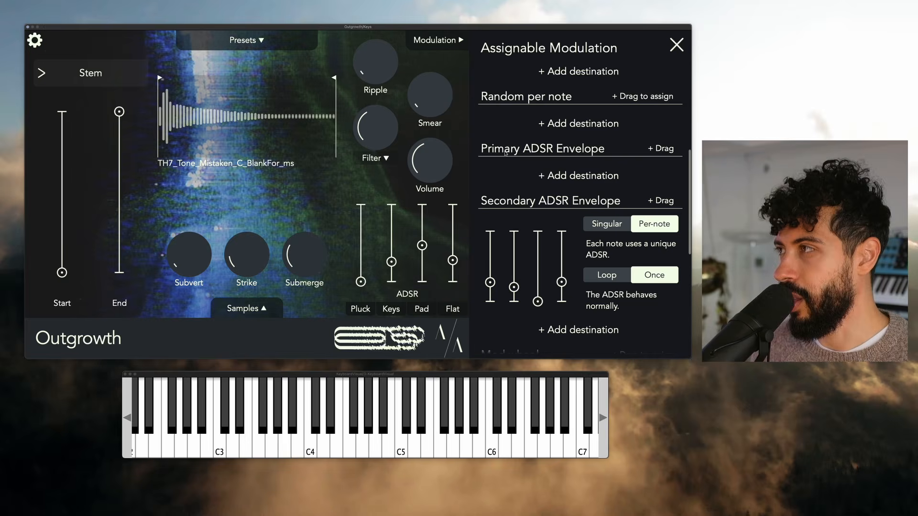
pyautogui.click(373, 159)
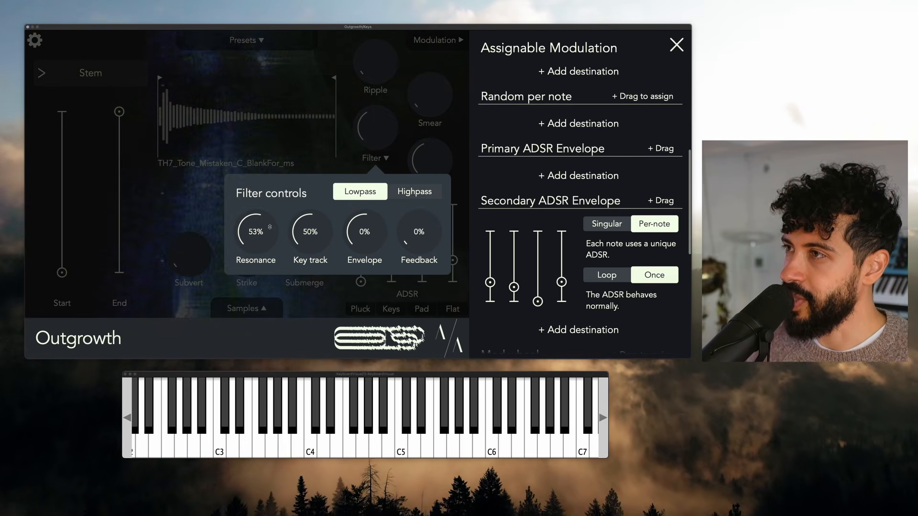
pyautogui.moveTo(267, 228); pyautogui.dragTo(266, 250)
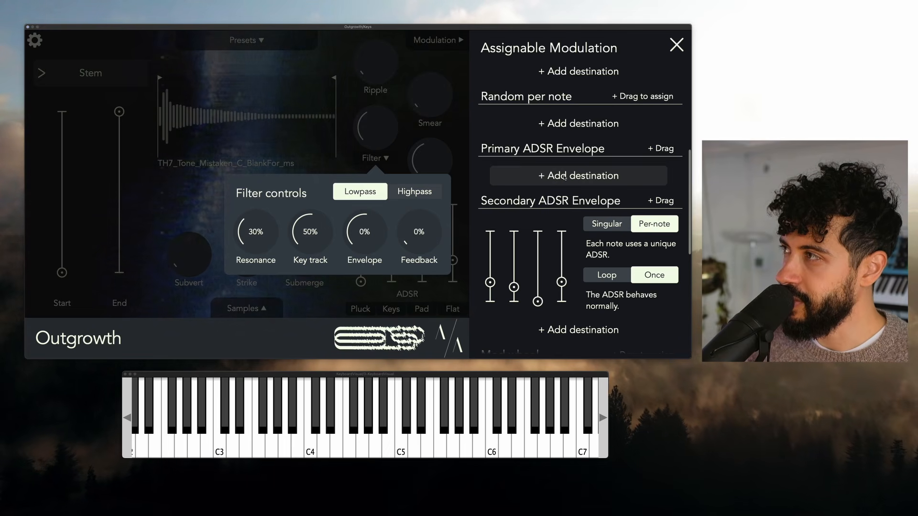
pyautogui.moveTo(662, 148); pyautogui.dragTo(430, 216)
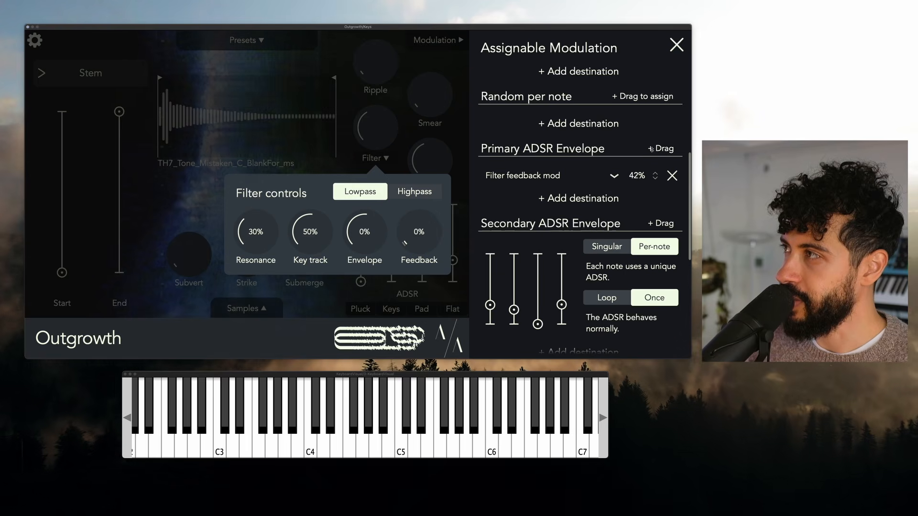
pyautogui.moveTo(651, 150); pyautogui.dragTo(652, 134)
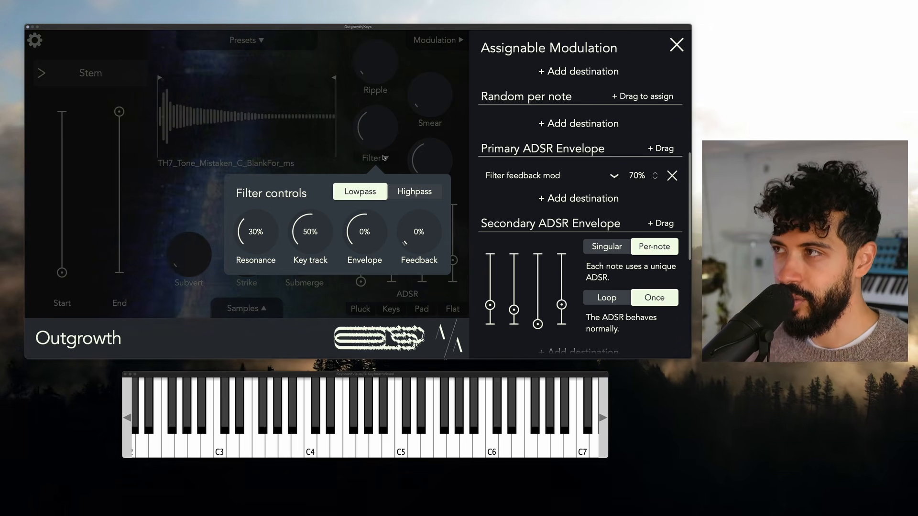
# Step: Raise the main ADSR attack and the Subvert amount, and remove the filter feedback destination from the Primary ADSR Envelope
pyautogui.click(384, 158)
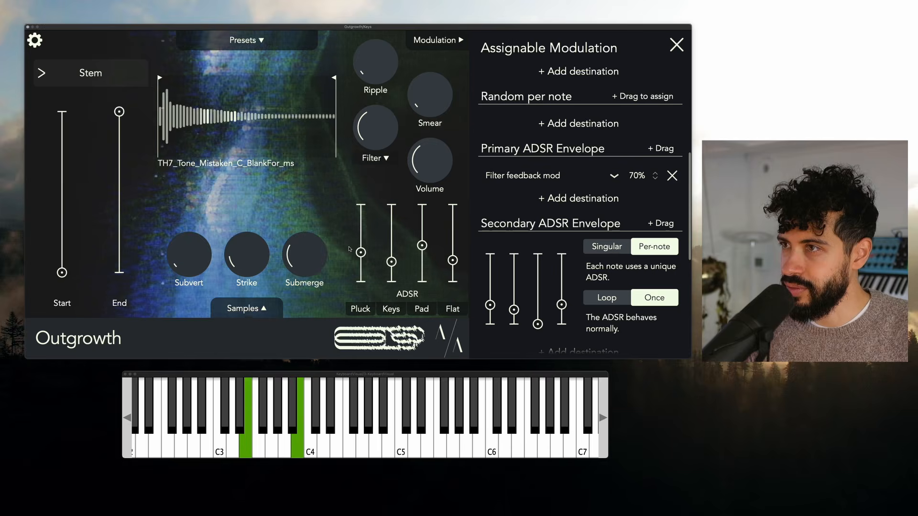
pyautogui.moveTo(178, 267); pyautogui.dragTo(191, 226)
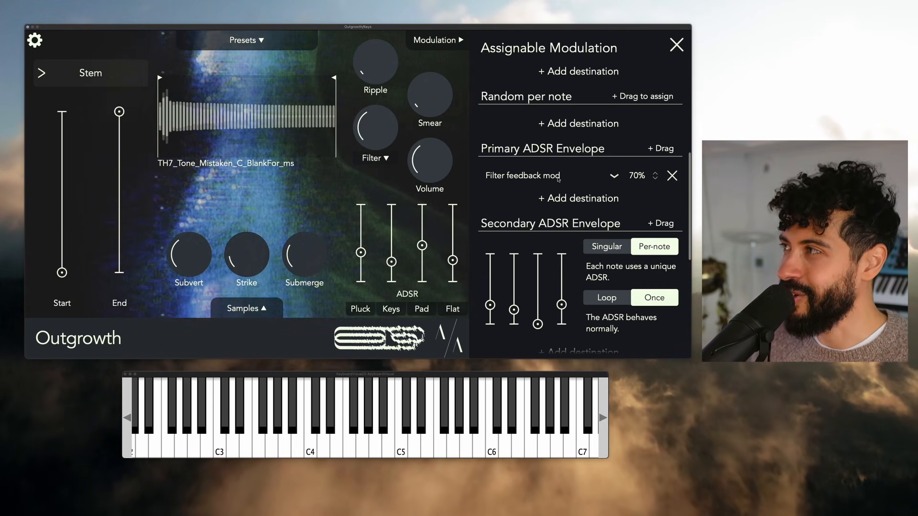
pyautogui.click(671, 175)
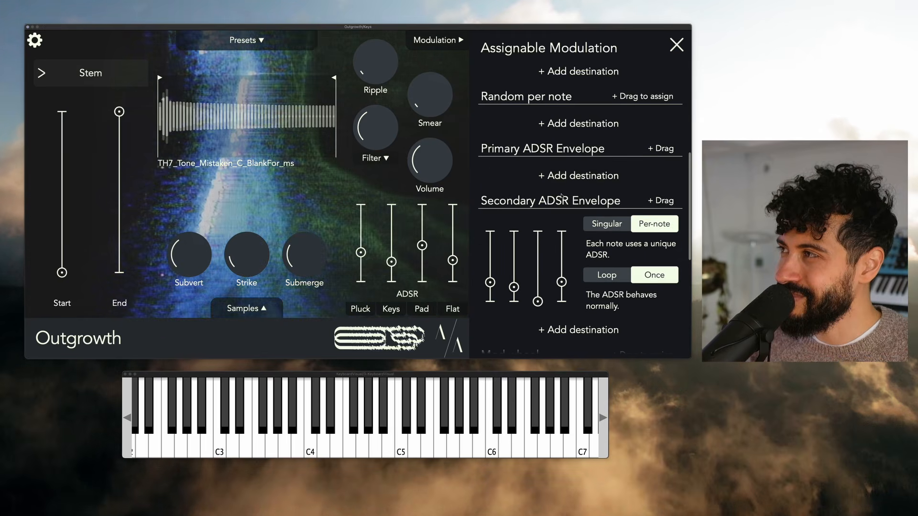
# Step: Lower the attack of both the Secondary ADSR Envelope and the main ADSR to the minimum
pyautogui.scroll(-3, 573, 201)
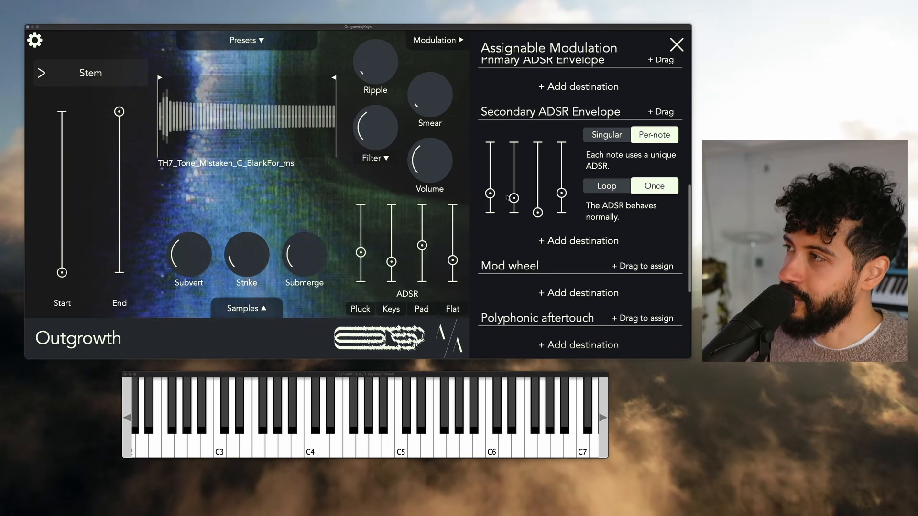
pyautogui.moveTo(490, 193); pyautogui.dragTo(490, 212)
pyautogui.scroll(1, 514, 179)
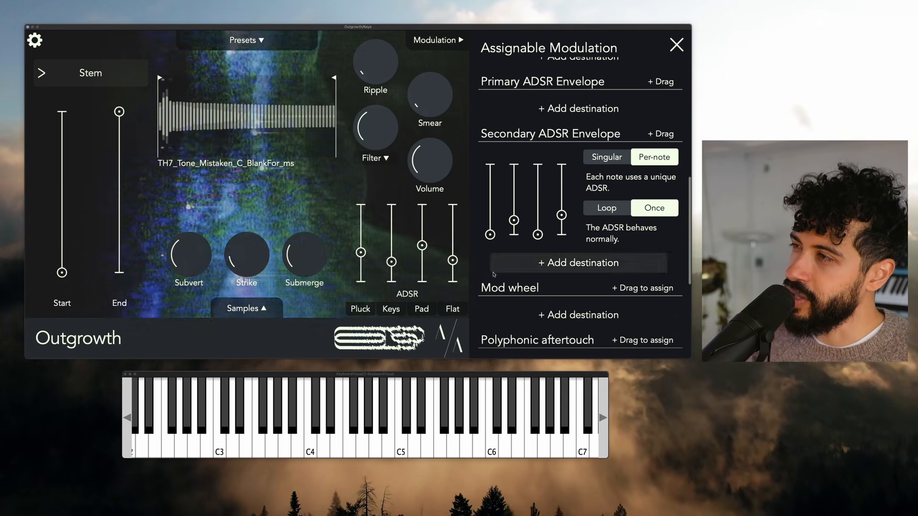
pyautogui.moveTo(361, 252); pyautogui.dragTo(369, 296)
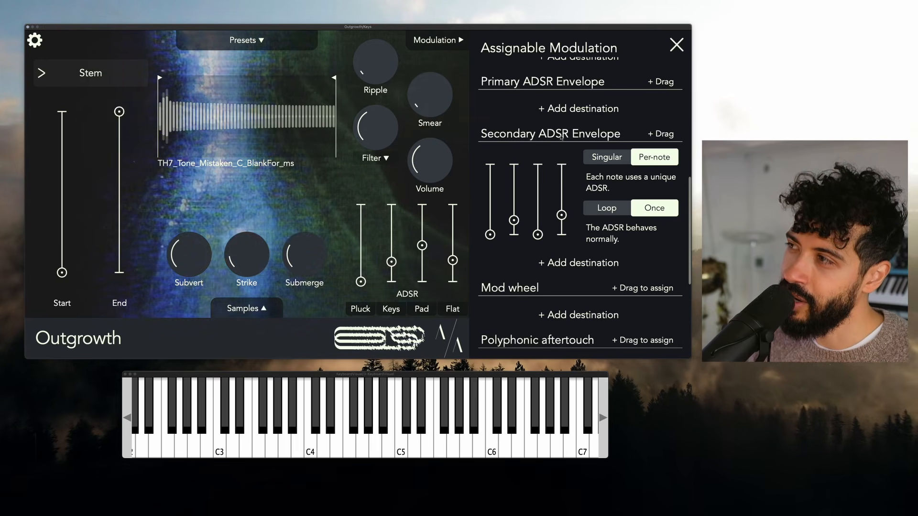
# Step: Add a destination to the Secondary ADSR Envelope and set it to Playback pitch
pyautogui.moveTo(538, 230)
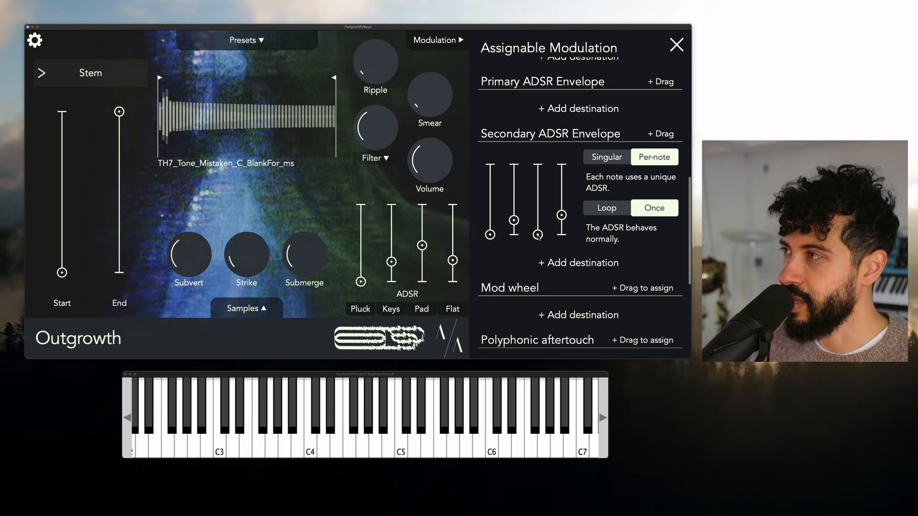
pyautogui.click(573, 264)
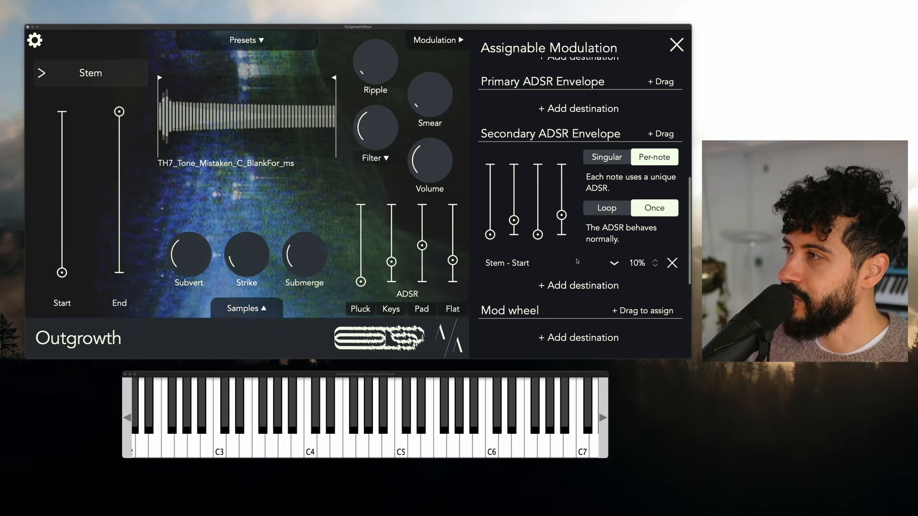
pyautogui.click(550, 265)
pyautogui.scroll(-4, 548, 245)
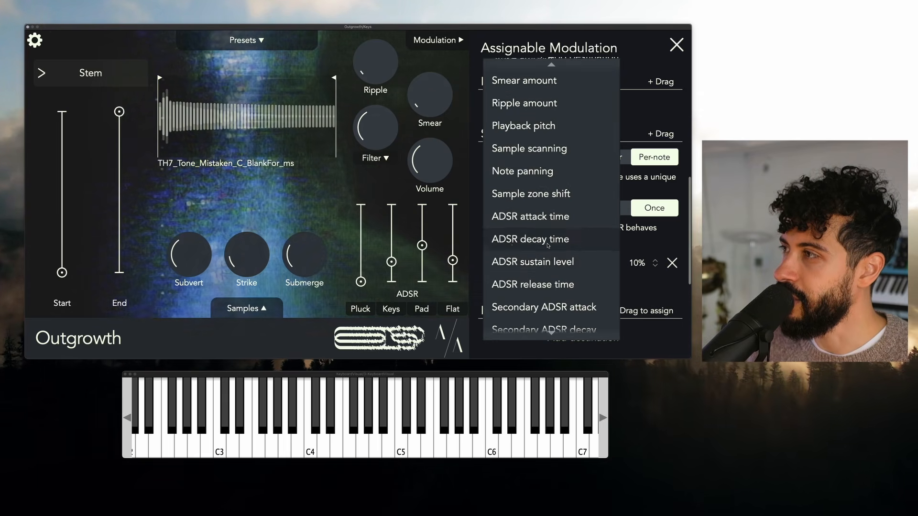
pyautogui.scroll(-3, 548, 245)
pyautogui.scroll(5, 548, 245)
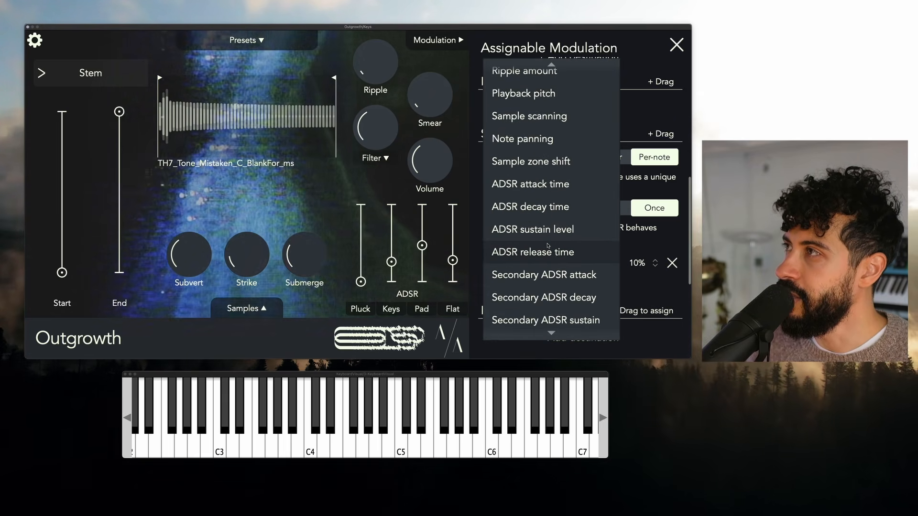
pyautogui.click(518, 127)
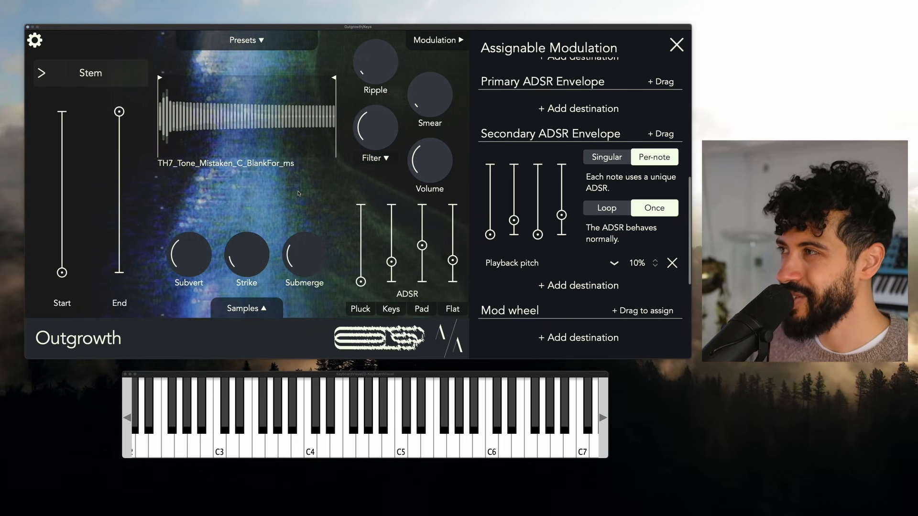
# Step: Fine-tune the secondary envelope's decay and the main ADSR's sustain, and return the secondary sustain to zero after trying 25%
pyautogui.moveTo(522, 220); pyautogui.dragTo(521, 216)
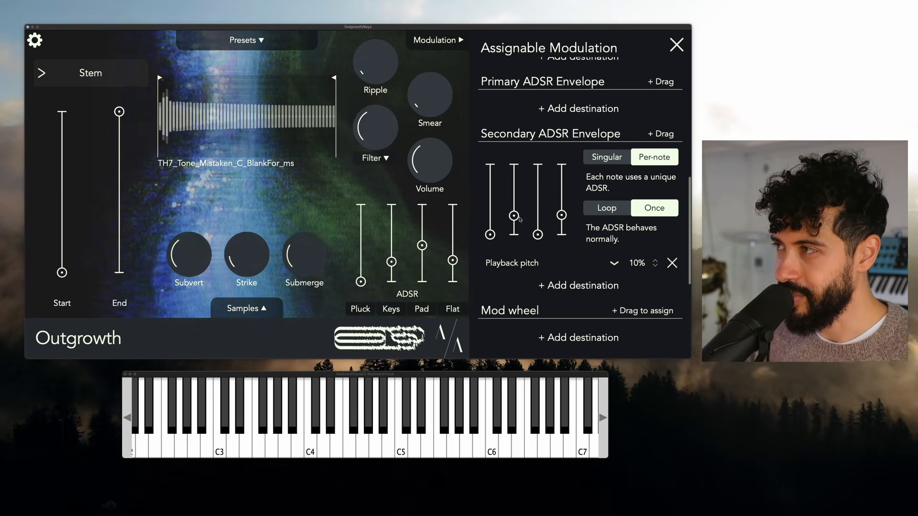
pyautogui.moveTo(514, 215); pyautogui.dragTo(514, 219)
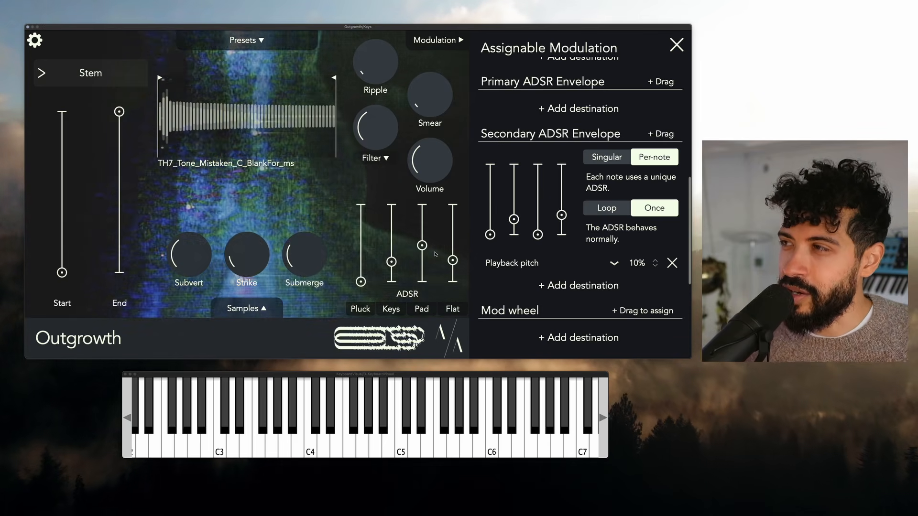
pyautogui.moveTo(420, 245); pyautogui.dragTo(421, 242)
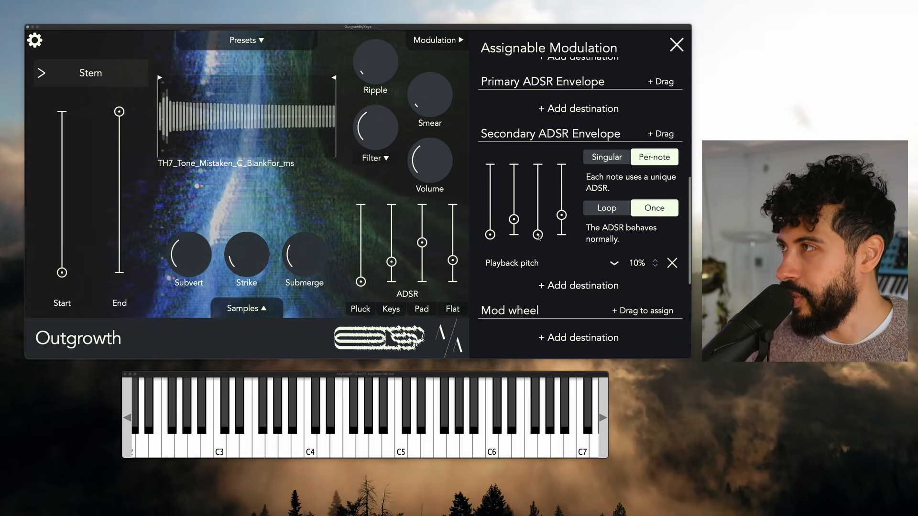
pyautogui.moveTo(538, 234); pyautogui.dragTo(541, 212)
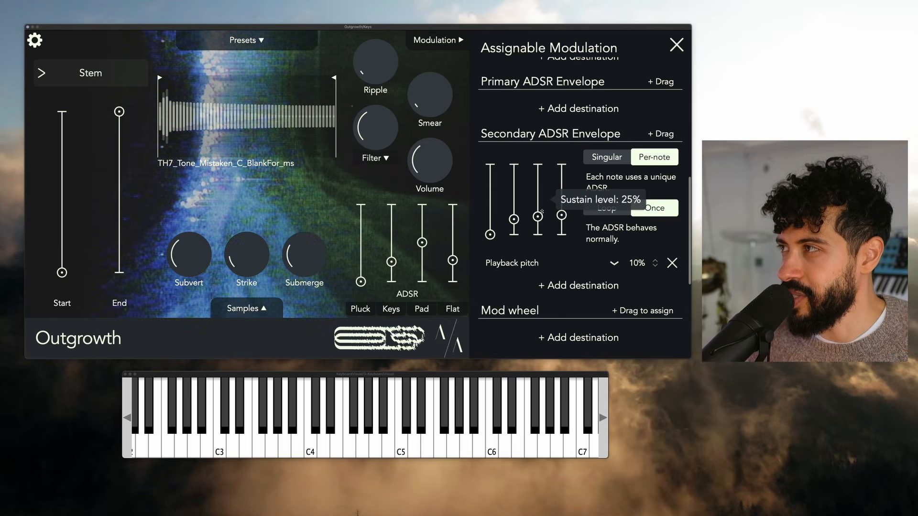
pyautogui.moveTo(543, 279); pyautogui.dragTo(549, 250)
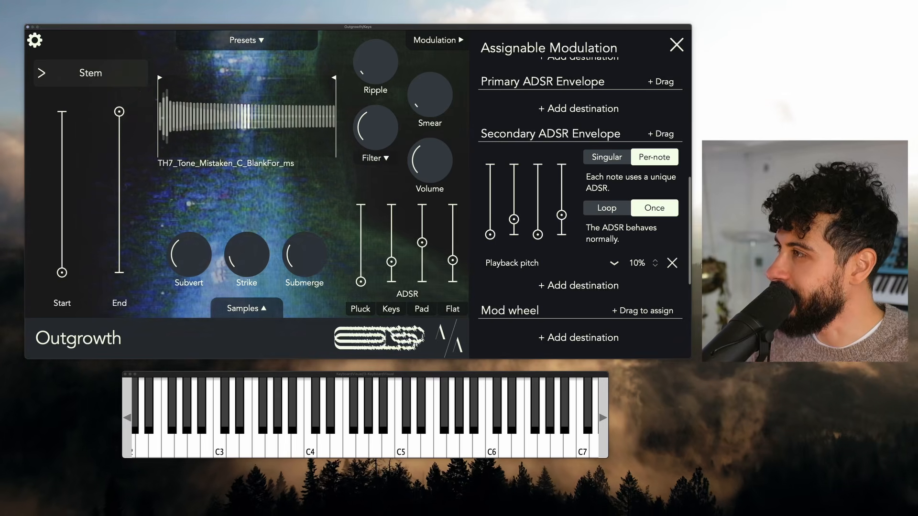
# Step: Clear the secondary envelope's Playback pitch destination and review the Mod wheel, Polyphonic aftertouch, Key track and MIDI CC sources
pyautogui.scroll(-8, 673, 263)
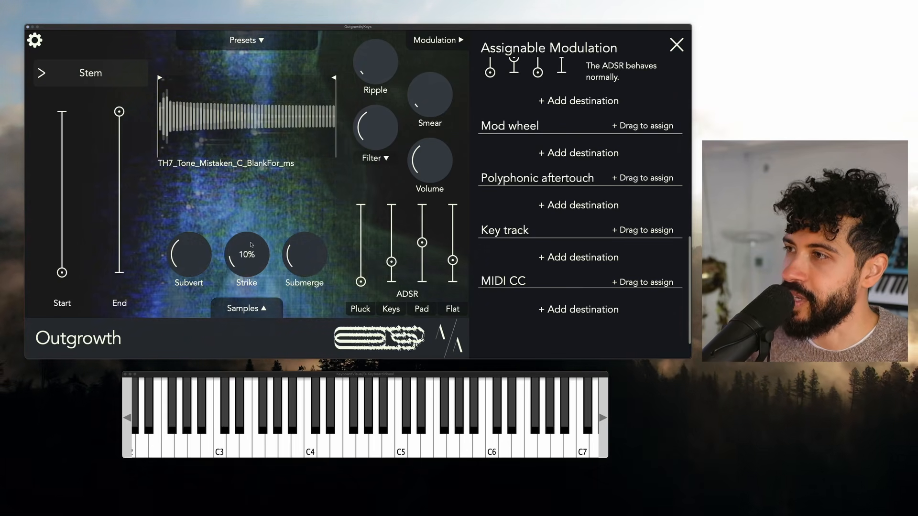
# Step: Preview and add the sample TH7_Tone_Uncertain_C_BlankFor_ms.wav, and set the sample playback mode to Stacking
pyautogui.click(263, 312)
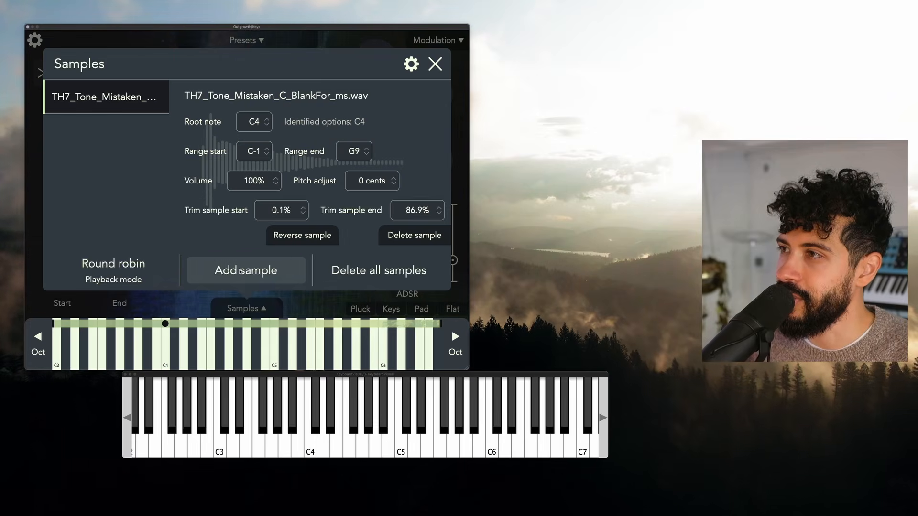
pyautogui.click(240, 271)
pyautogui.click(119, 96)
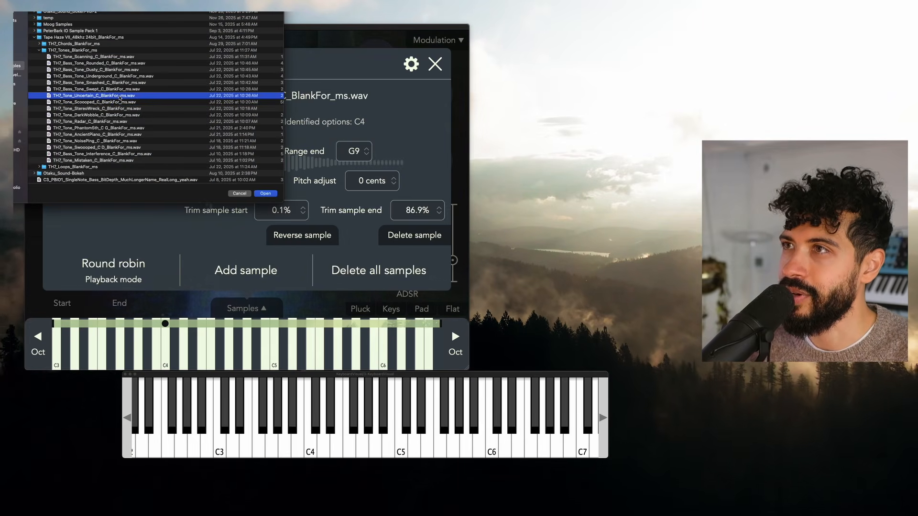
pyautogui.press('space')
pyautogui.press('space')
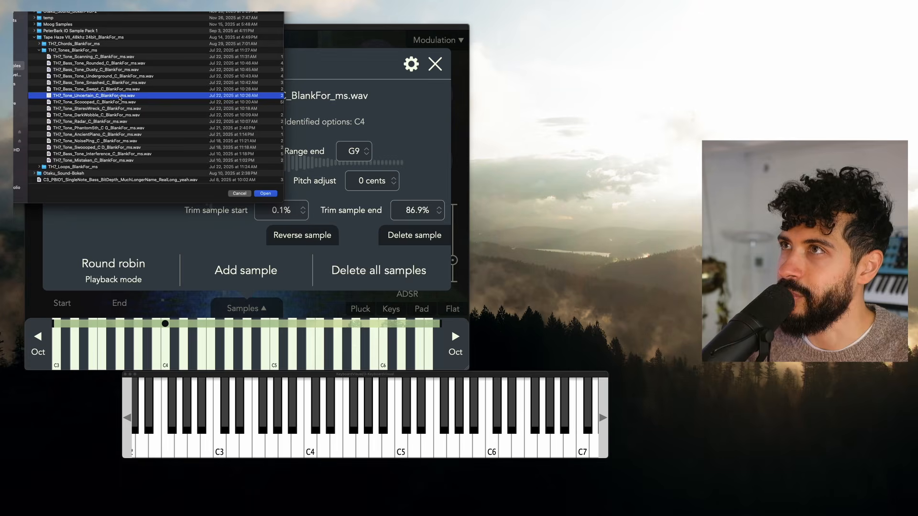
pyautogui.moveTo(120, 11); pyautogui.dragTo(159, 90)
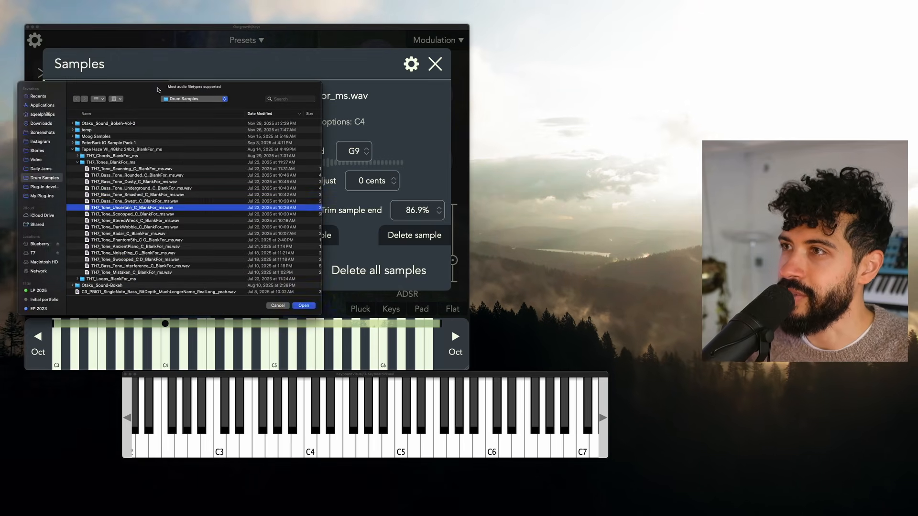
pyautogui.press('space')
pyautogui.press('space')
pyautogui.press('Return')
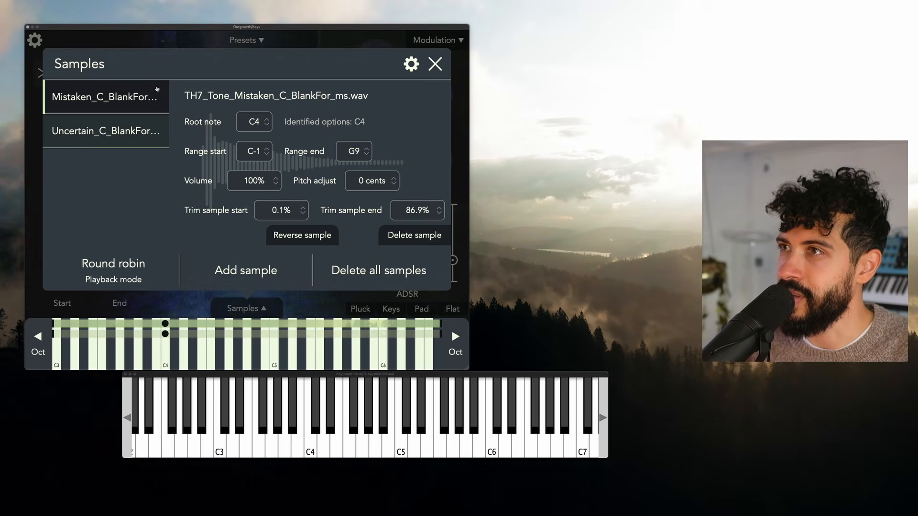
pyautogui.click(114, 268)
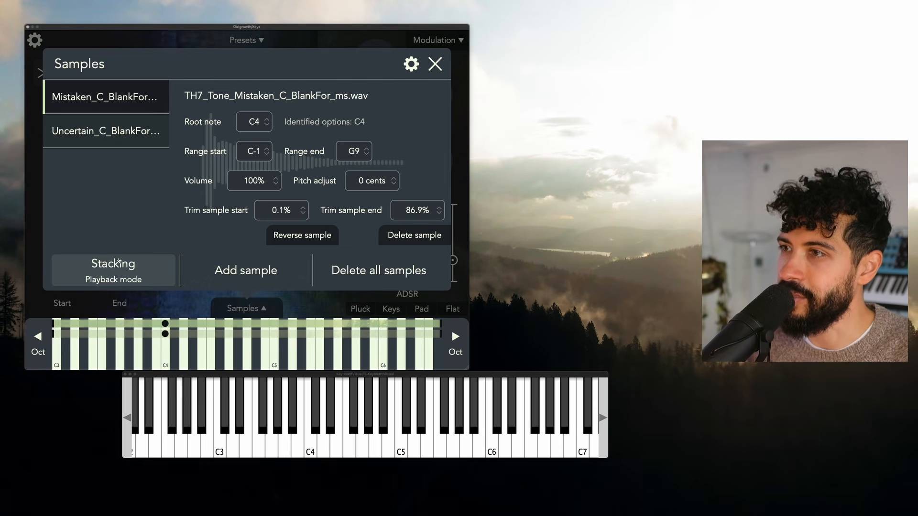
# Step: Set the sample playback mode to Scanning and sweep Sample scanning from the Mistaken sample towards Uncertain and back
pyautogui.click(116, 269)
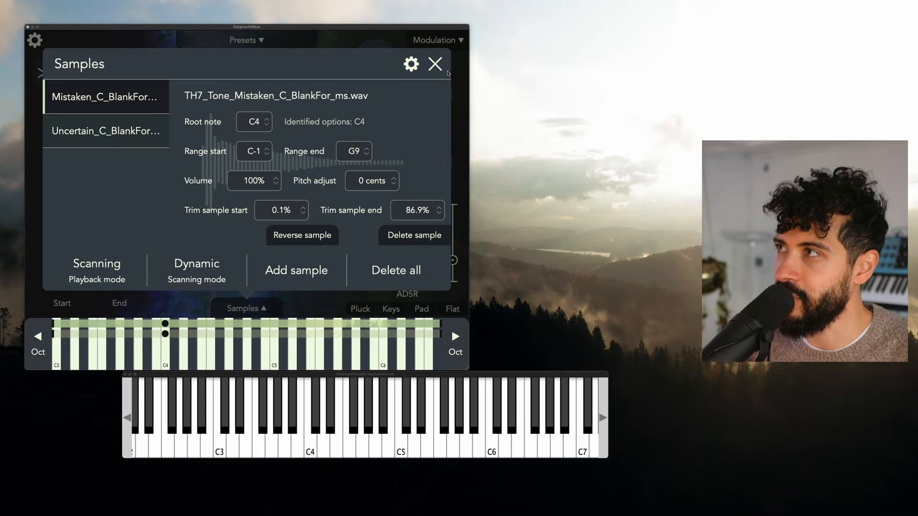
pyautogui.click(435, 63)
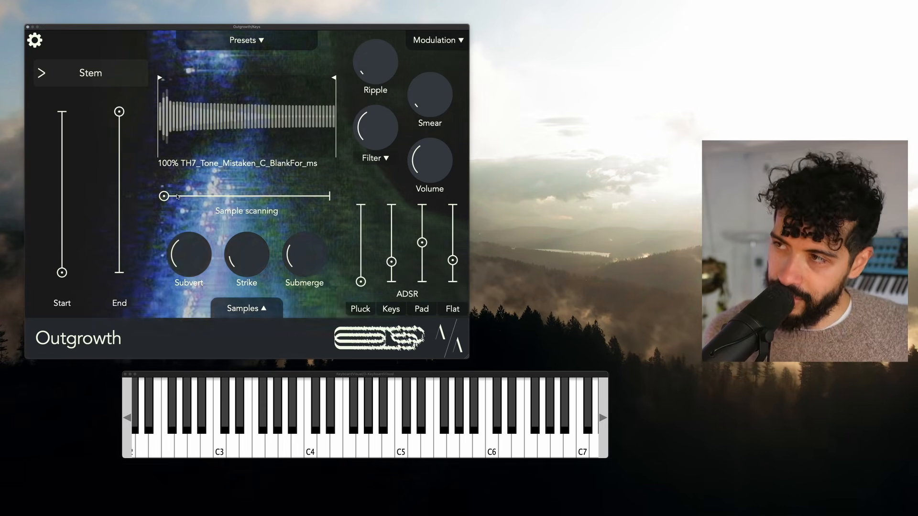
pyautogui.moveTo(164, 196); pyautogui.dragTo(188, 196)
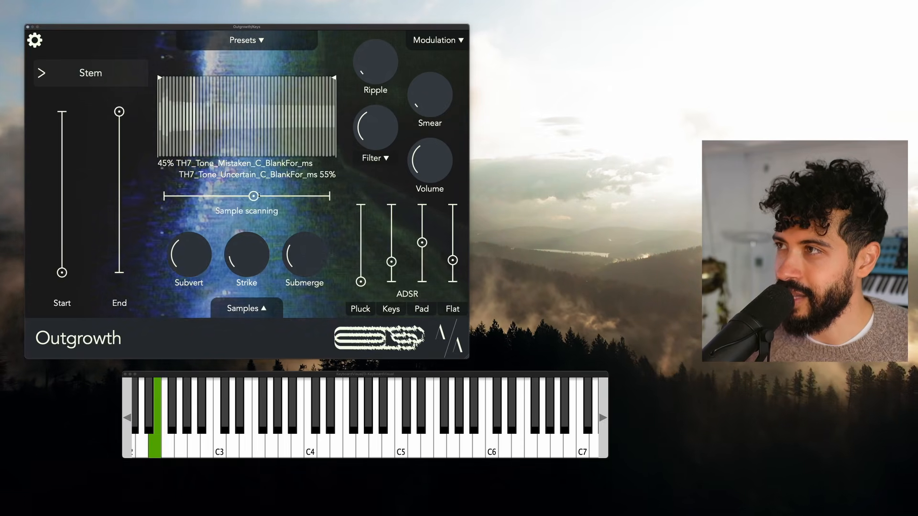
pyautogui.moveTo(259, 194); pyautogui.dragTo(313, 195)
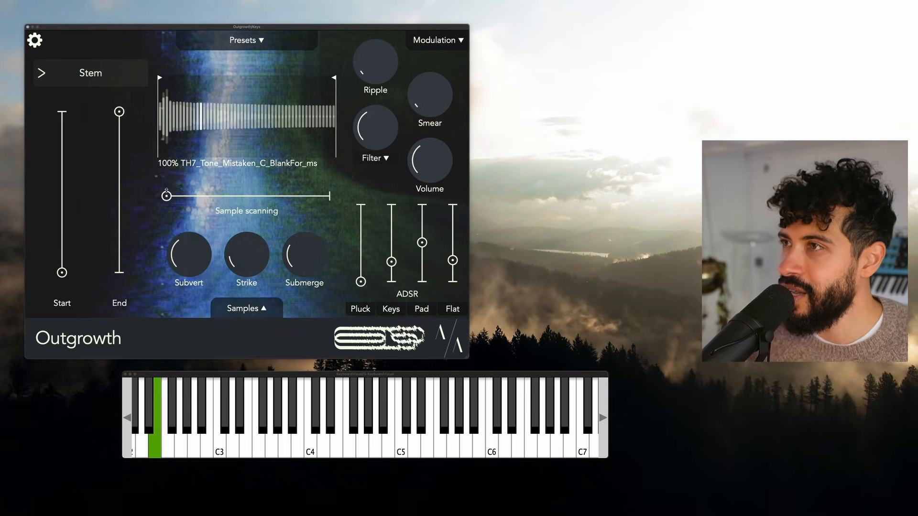
# Step: Assign the Mod wheel to Sample scanning and raise the modulation amount above 10%
pyautogui.click(436, 39)
pyautogui.scroll(-5, 526, 197)
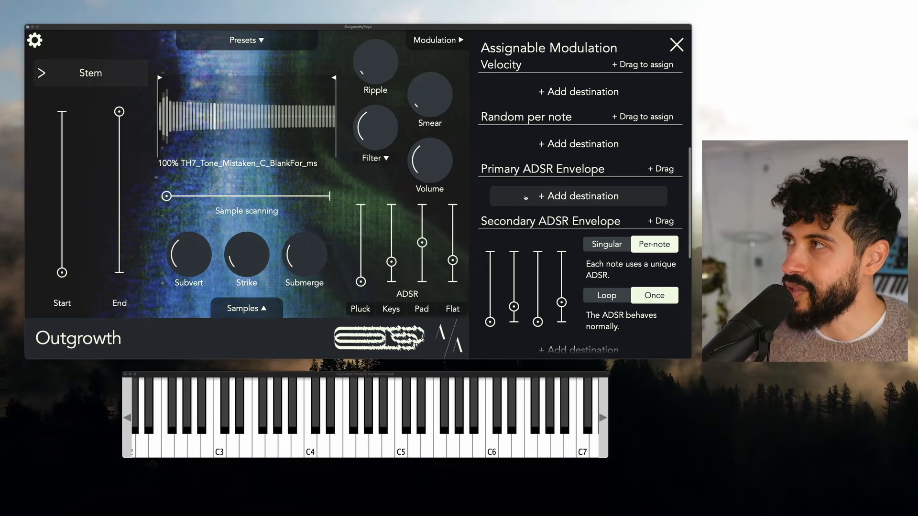
pyautogui.scroll(3, 525, 192)
pyautogui.scroll(-2, 522, 197)
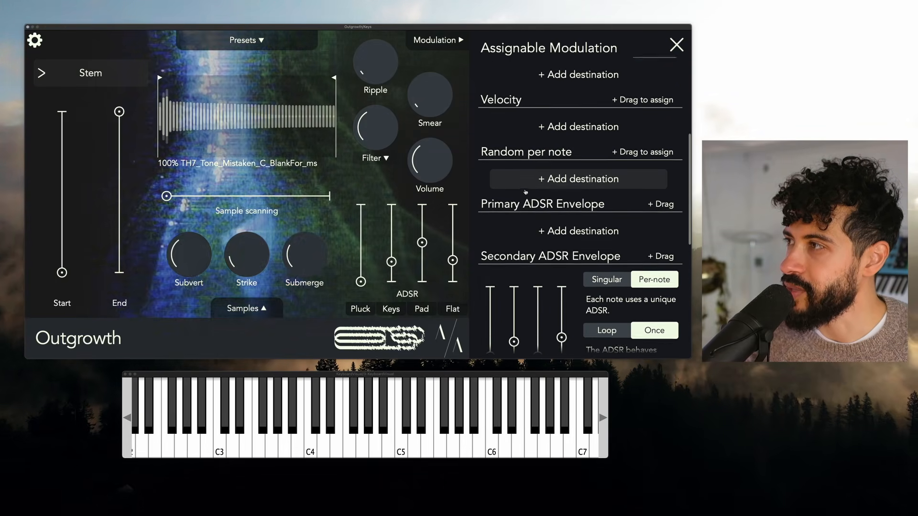
pyautogui.scroll(-5, 521, 200)
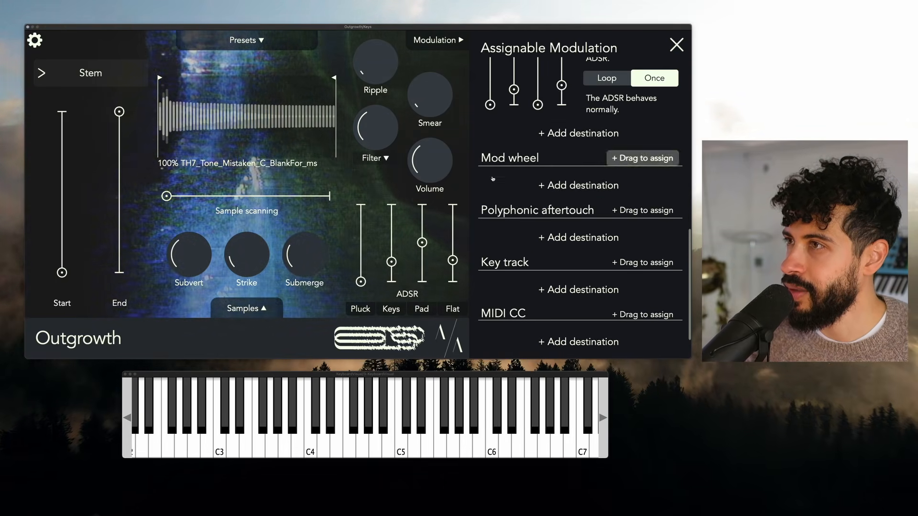
pyautogui.moveTo(646, 158); pyautogui.dragTo(162, 206)
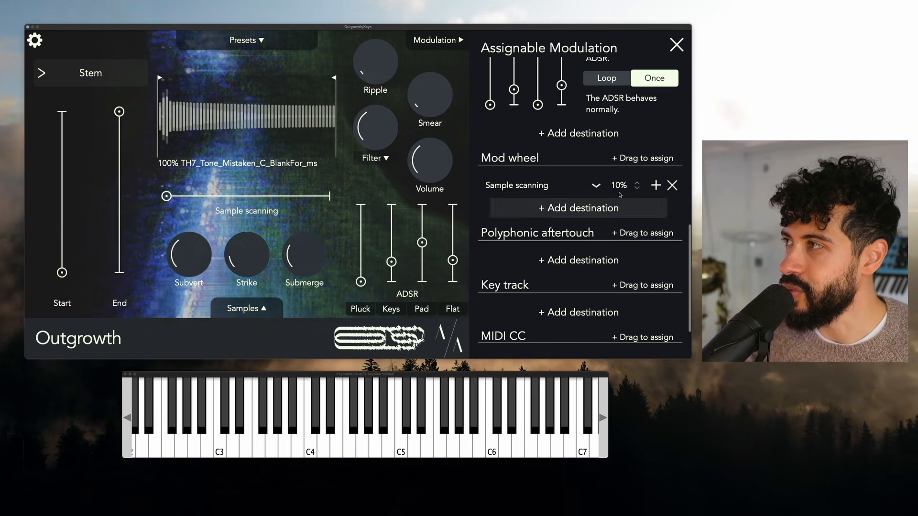
pyautogui.moveTo(618, 185); pyautogui.dragTo(623, 138)
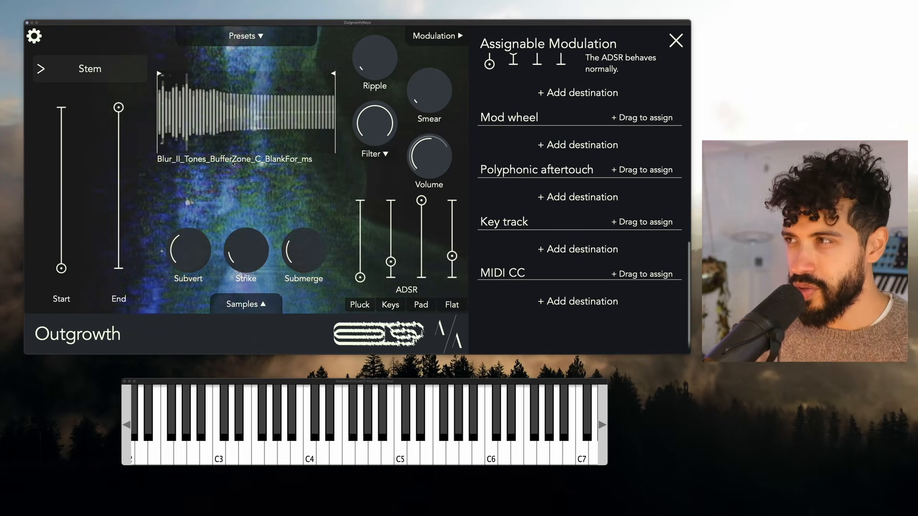
# Step: Switch the engine to Retain, move the window start to the sample's beginning and narrow the window width
pyautogui.click(72, 69)
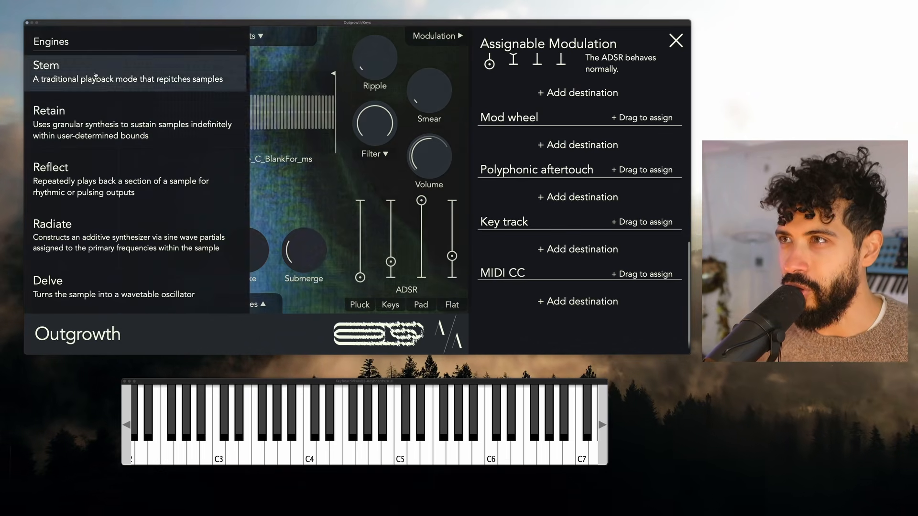
pyautogui.click(90, 118)
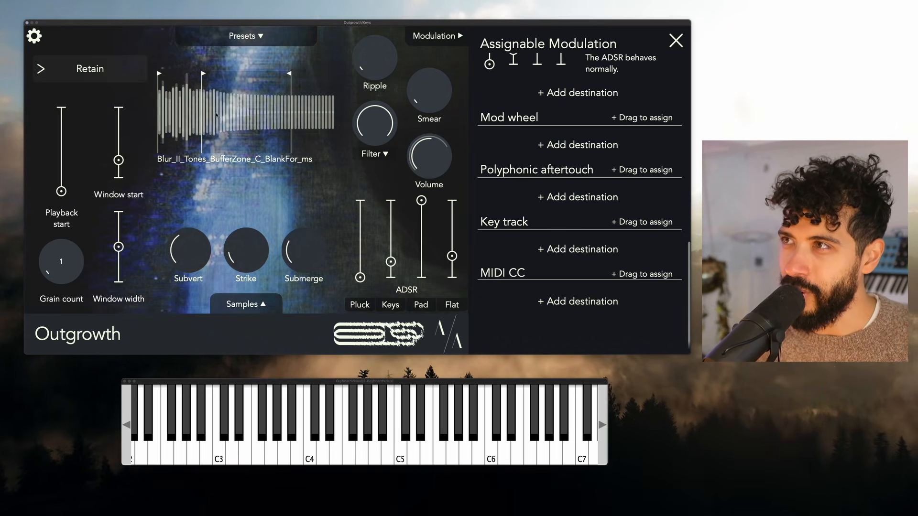
pyautogui.moveTo(178, 114); pyautogui.dragTo(152, 115)
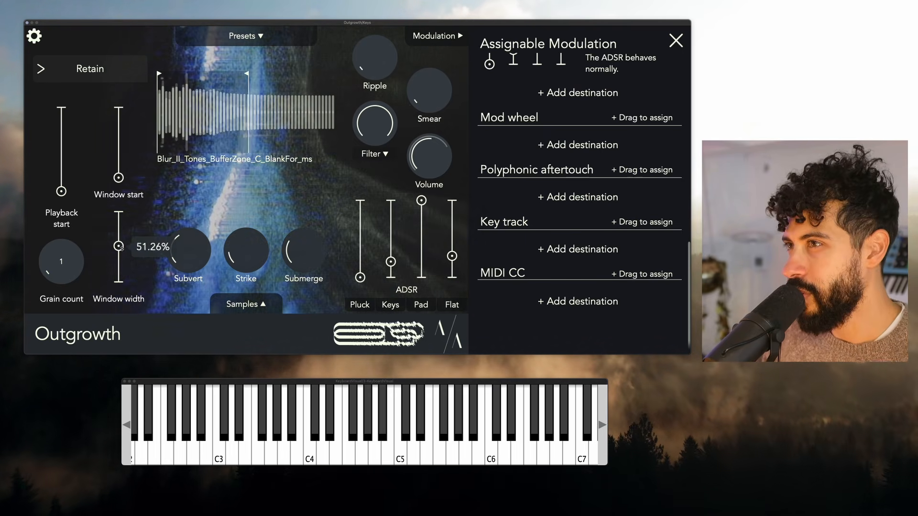
pyautogui.moveTo(118, 262); pyautogui.dragTo(119, 266)
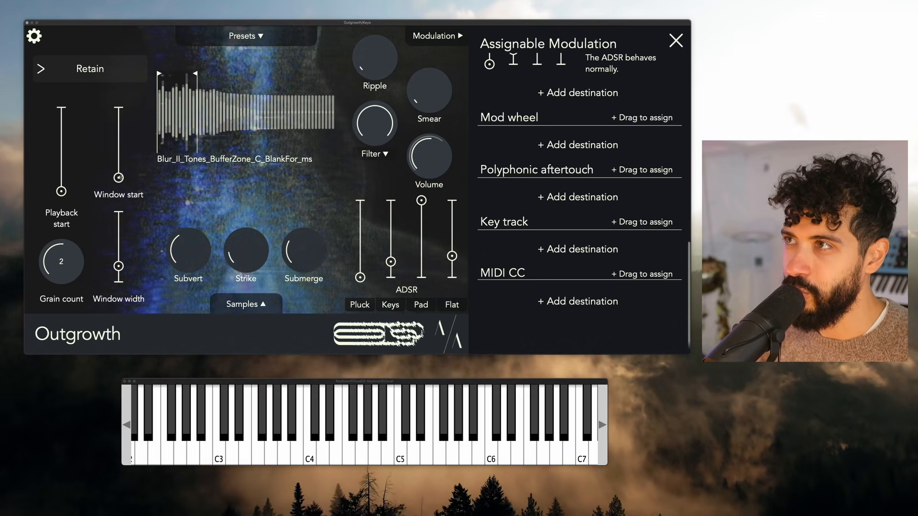
# Step: Try progressively later window start and playback start positions in the sample, and return both to its beginning
pyautogui.click(123, 140)
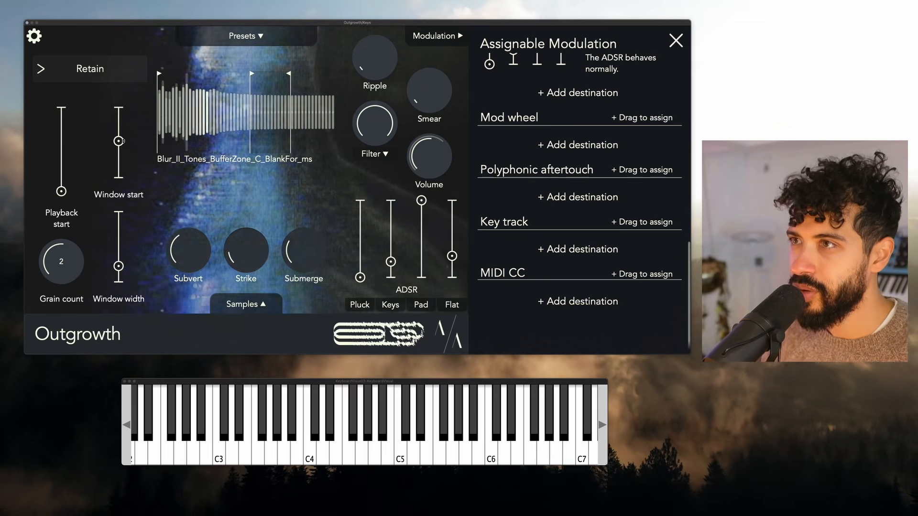
pyautogui.moveTo(61, 191)
pyautogui.mouseDown()
pyautogui.moveTo(63, 151)
pyautogui.moveTo(71, 148)
pyautogui.mouseUp()
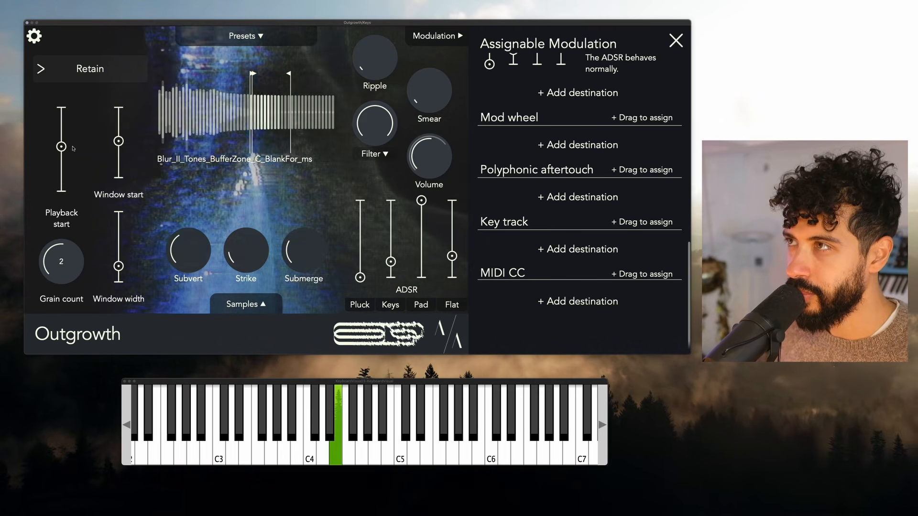
pyautogui.moveTo(62, 146); pyautogui.dragTo(65, 125)
pyautogui.moveTo(119, 141); pyautogui.dragTo(119, 124)
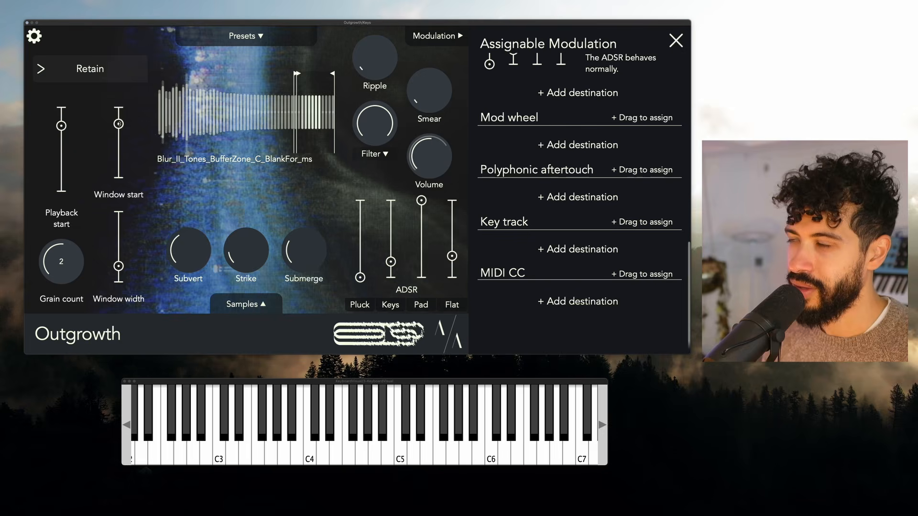
pyautogui.moveTo(61, 126); pyautogui.dragTo(90, 154)
pyautogui.moveTo(118, 125); pyautogui.dragTo(118, 180)
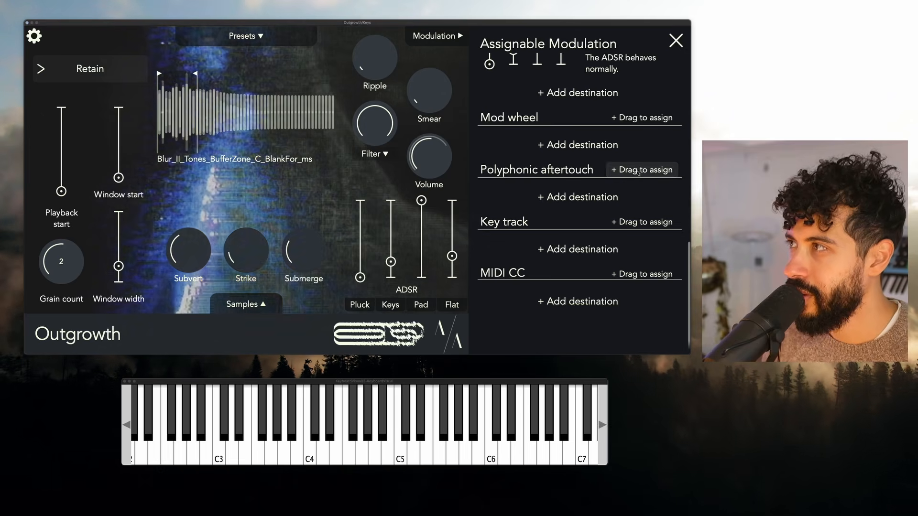
# Step: Assign Polyphonic aftertouch to Retain - Sustain start point at 71% and lower the volume slightly
pyautogui.moveTo(638, 172); pyautogui.dragTo(119, 178)
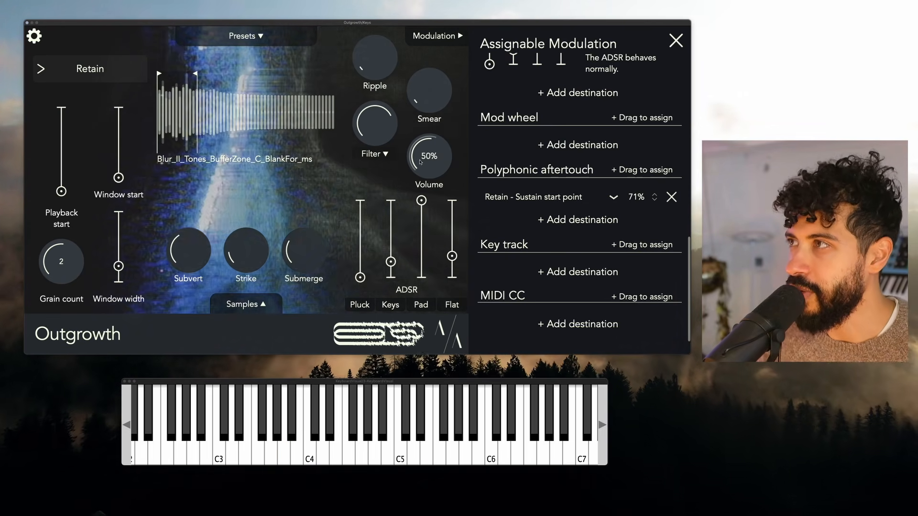
pyautogui.moveTo(419, 162); pyautogui.dragTo(419, 171)
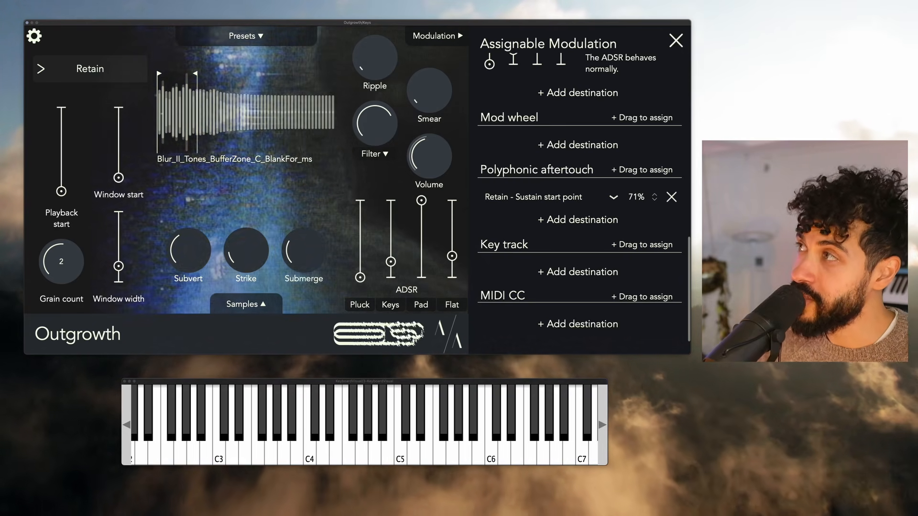
# Step: Enable MPE Control in the additional controls and return to the main view
pyautogui.click(35, 36)
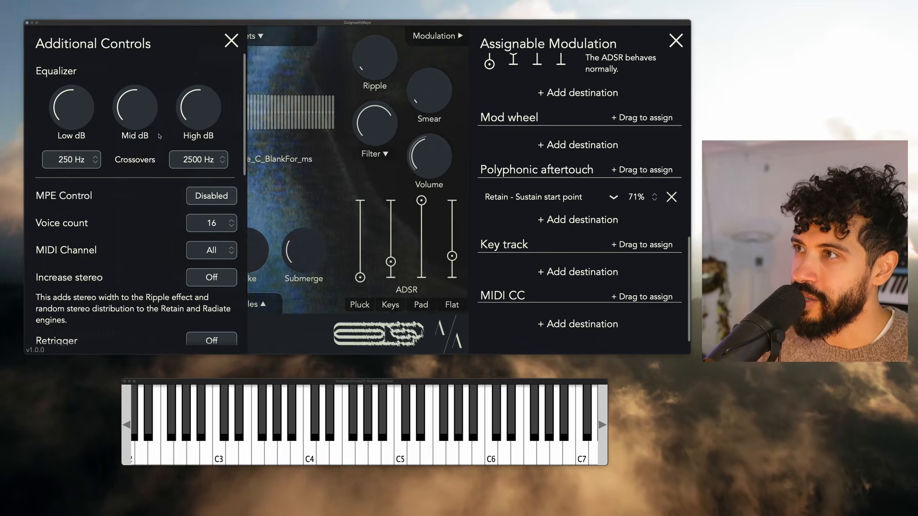
pyautogui.click(212, 196)
pyautogui.click(293, 183)
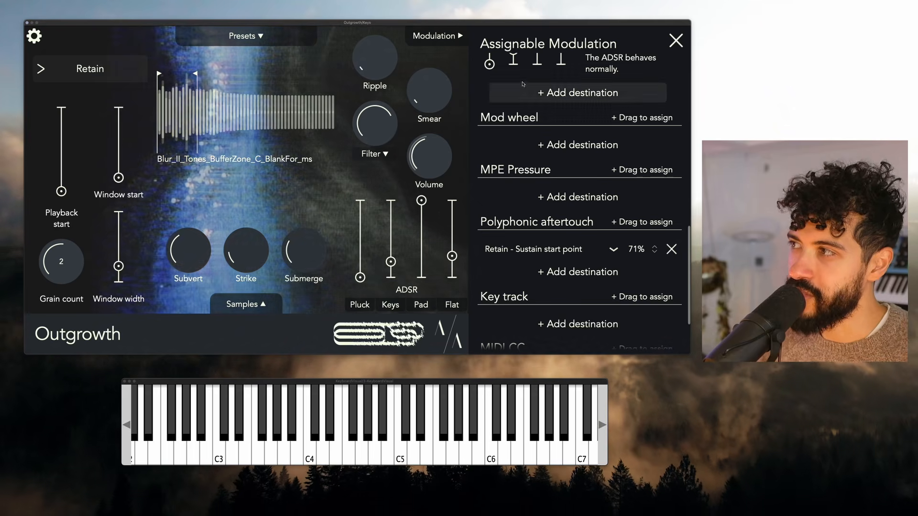
# Step: Remove the Sustain start point destination from Polyphonic aftertouch and switch the engine to Stem
pyautogui.click(670, 249)
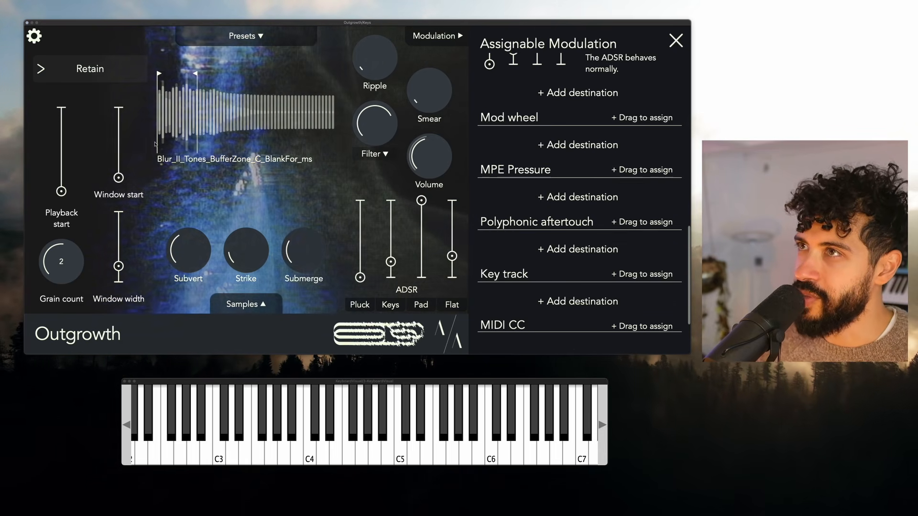
pyautogui.click(85, 81)
pyautogui.click(89, 82)
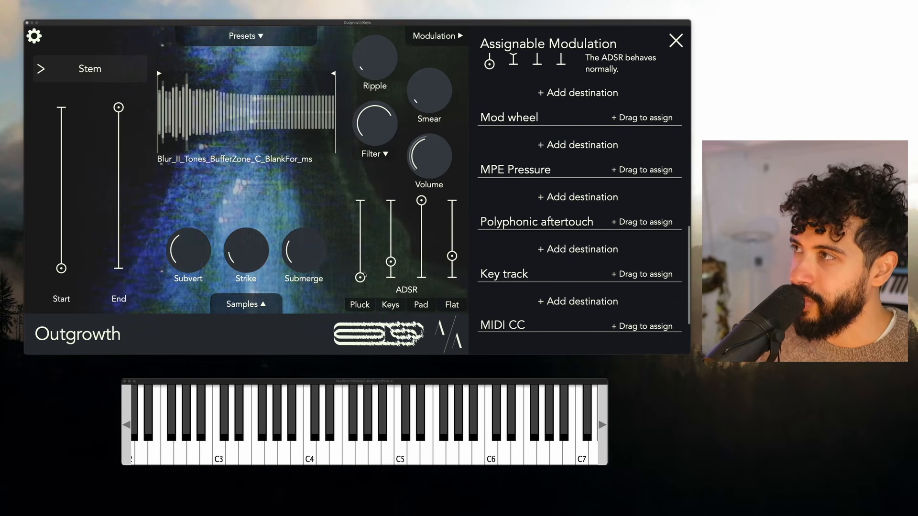
# Step: Assign MPE Pressure to Volume at 39% and check the MPE Control setting in the additional controls
pyautogui.scroll(10, 637, 144)
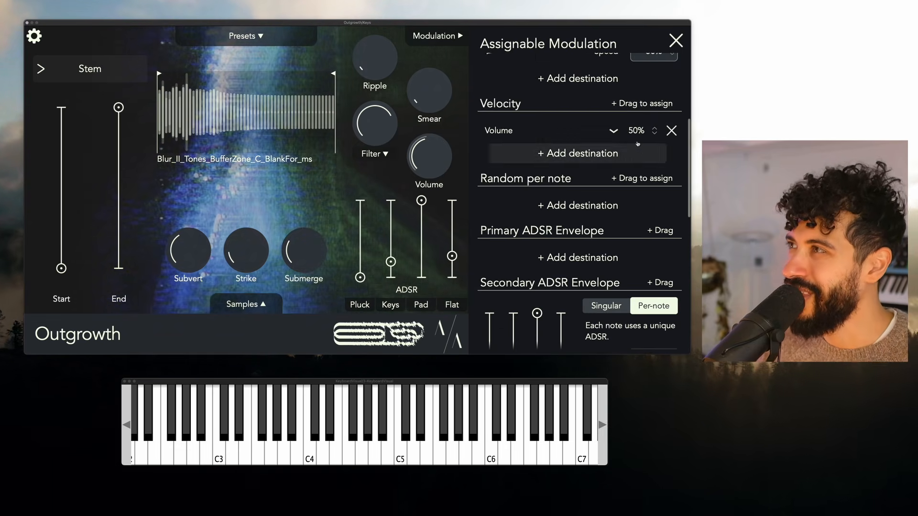
pyautogui.scroll(-10, 585, 172)
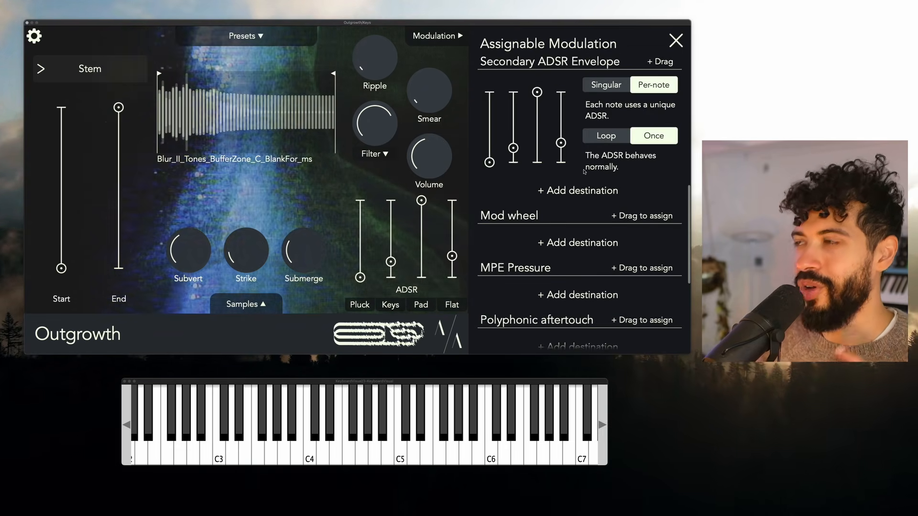
pyautogui.moveTo(644, 185); pyautogui.dragTo(433, 157)
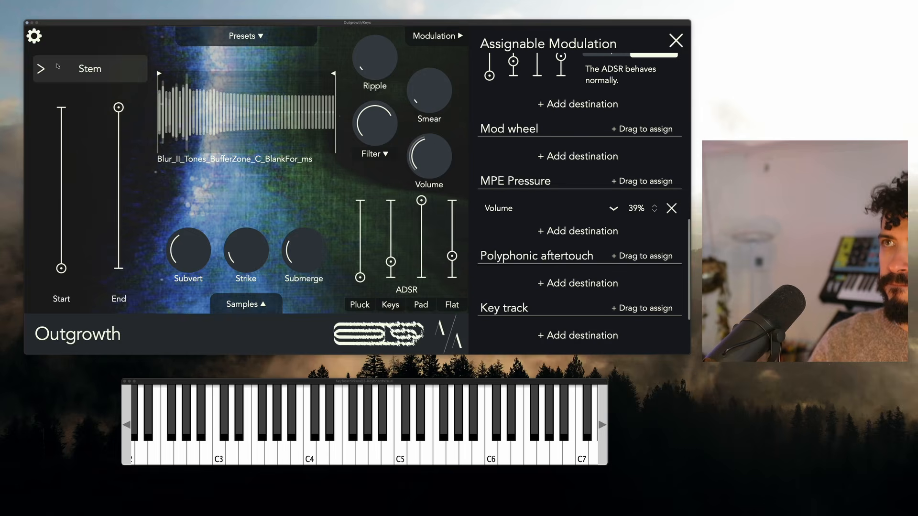
pyautogui.click(34, 35)
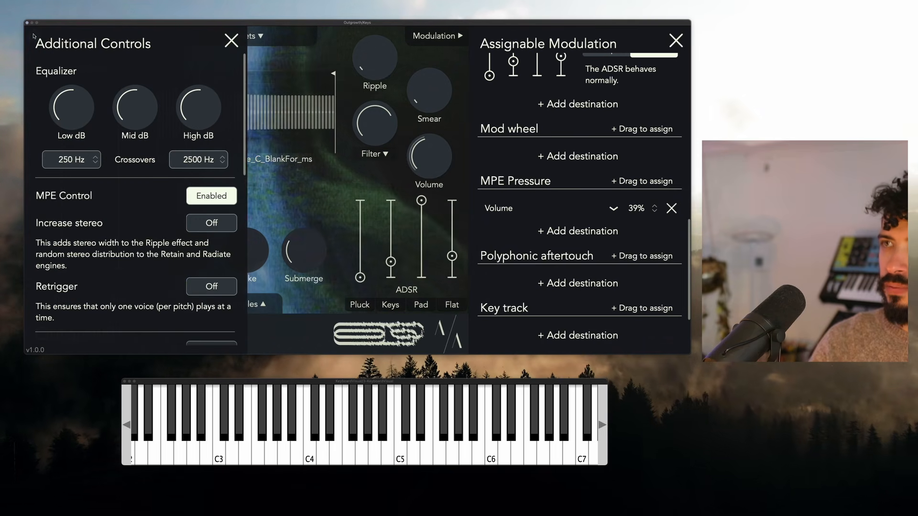
pyautogui.click(229, 41)
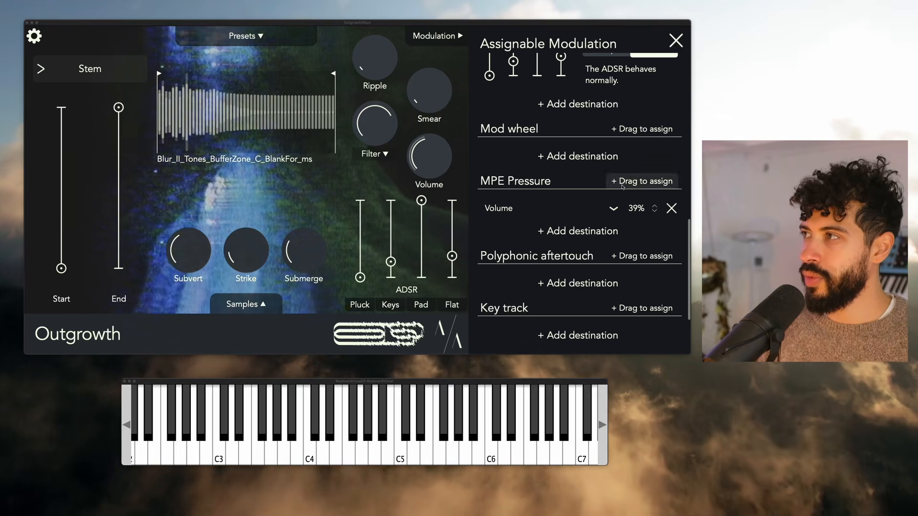
# Step: Recreate the MPE Pressure assignment to Volume, raise its amount to 88%, and remove it after the demonstration
pyautogui.click(672, 208)
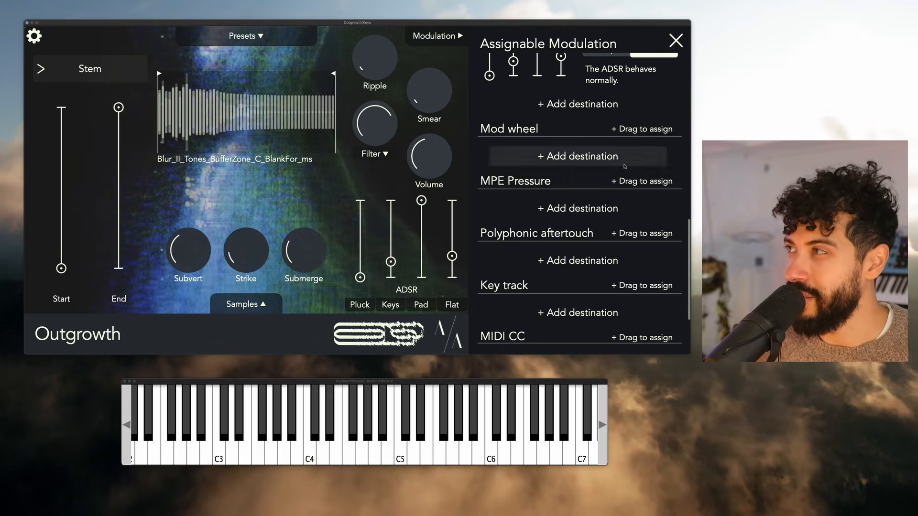
pyautogui.moveTo(645, 180); pyautogui.dragTo(419, 153)
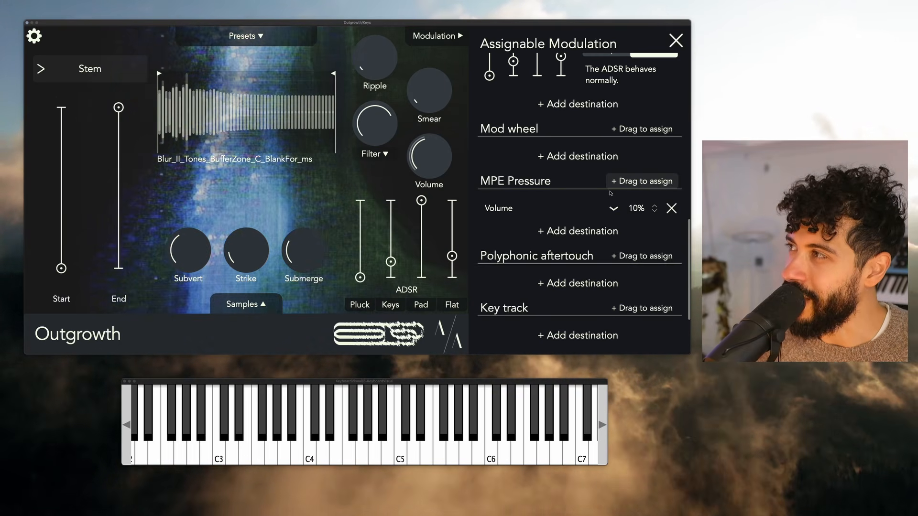
pyautogui.moveTo(640, 182); pyautogui.dragTo(642, 182)
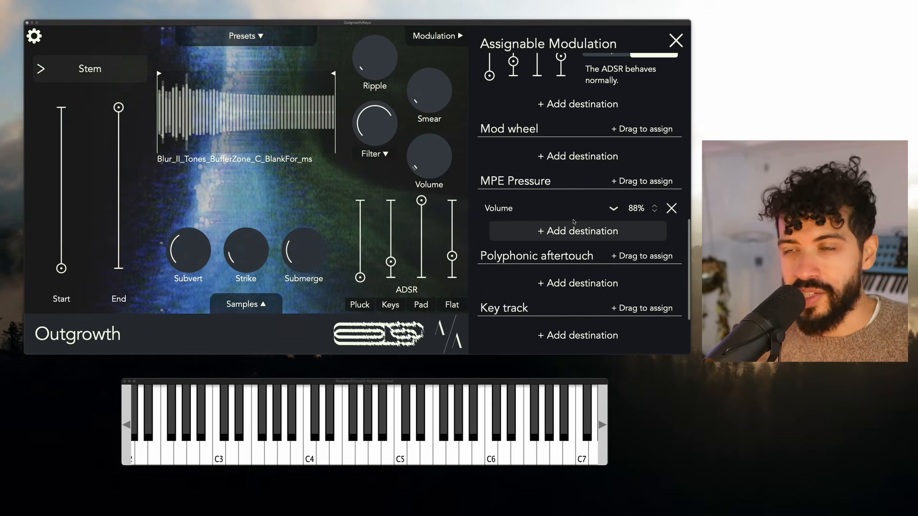
pyautogui.click(670, 209)
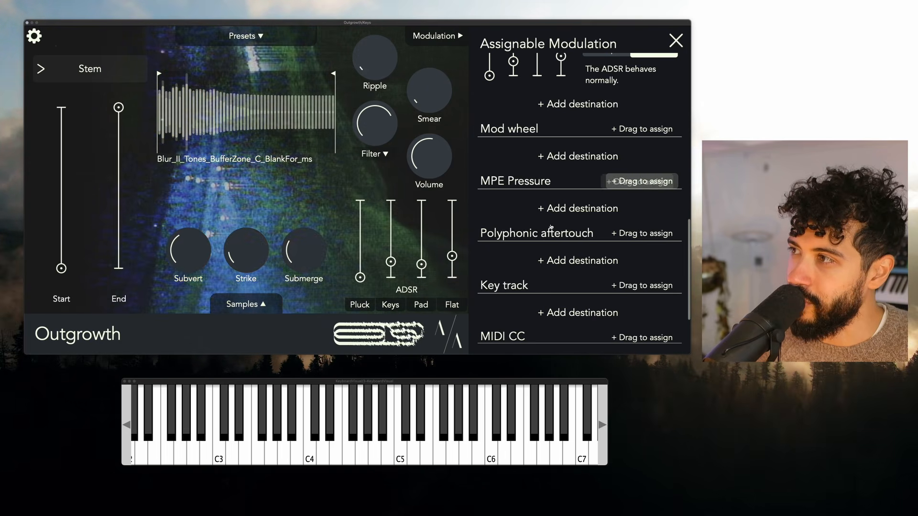
# Step: Assign MPE Pressure to ADSR sustain level, try amounts of 51% and 53%, and remove the destination
pyautogui.moveTo(668, 181); pyautogui.dragTo(423, 264)
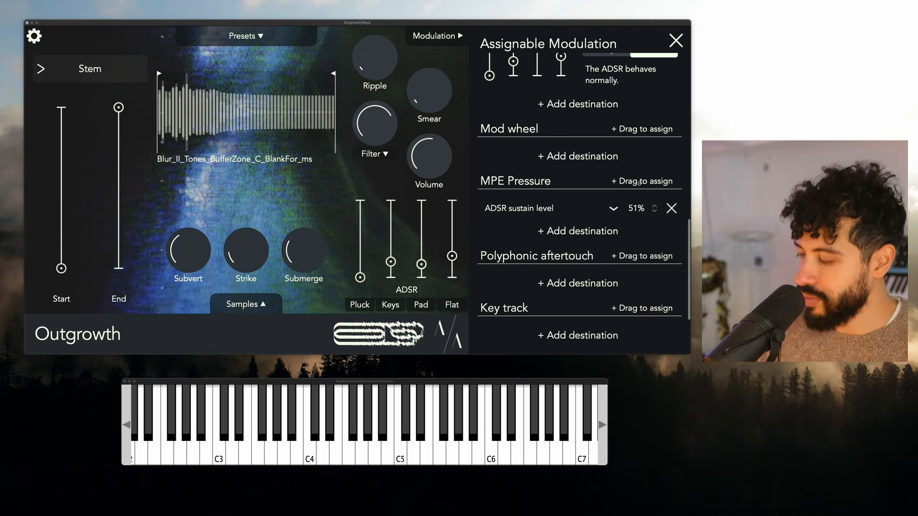
pyautogui.moveTo(640, 183); pyautogui.dragTo(640, 182)
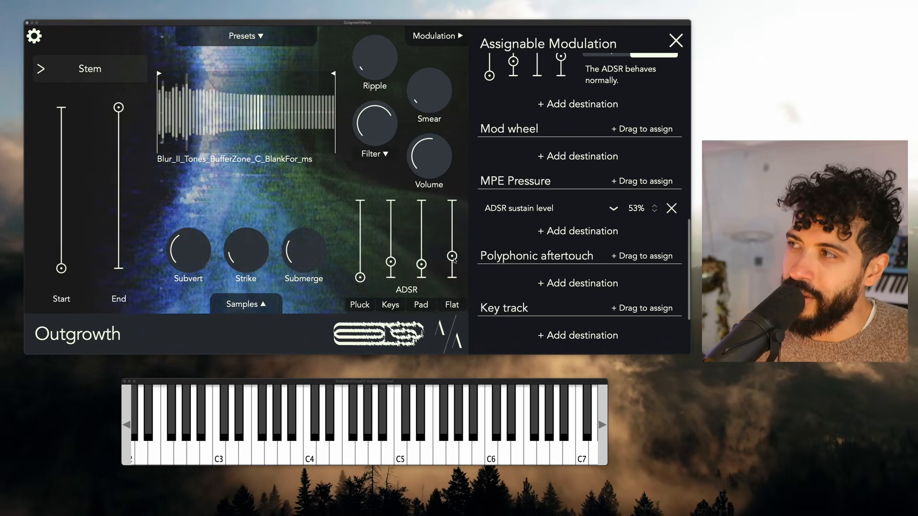
pyautogui.click(671, 208)
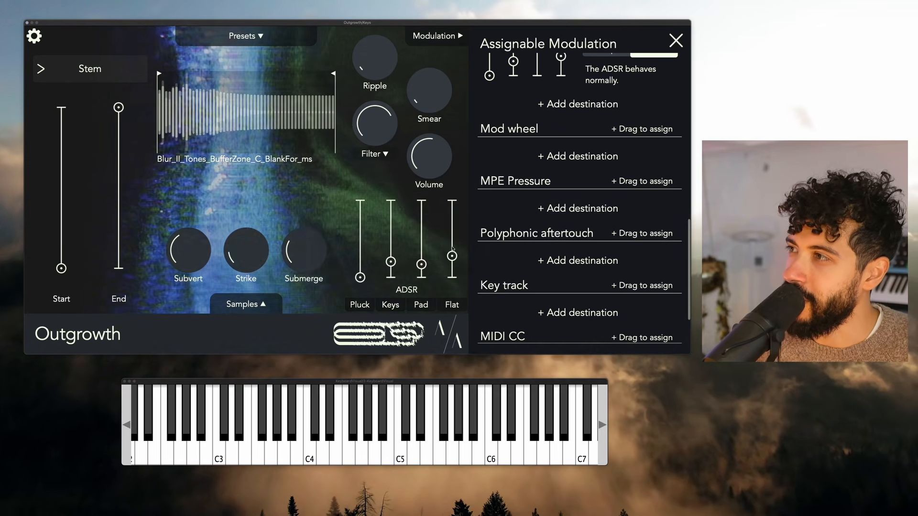
# Step: Raise the ADSR sustain, assign MPE Pressure to ADSR attack time with attack at about 2.27 seconds, and remove the destination
pyautogui.moveTo(422, 265); pyautogui.dragTo(425, 257)
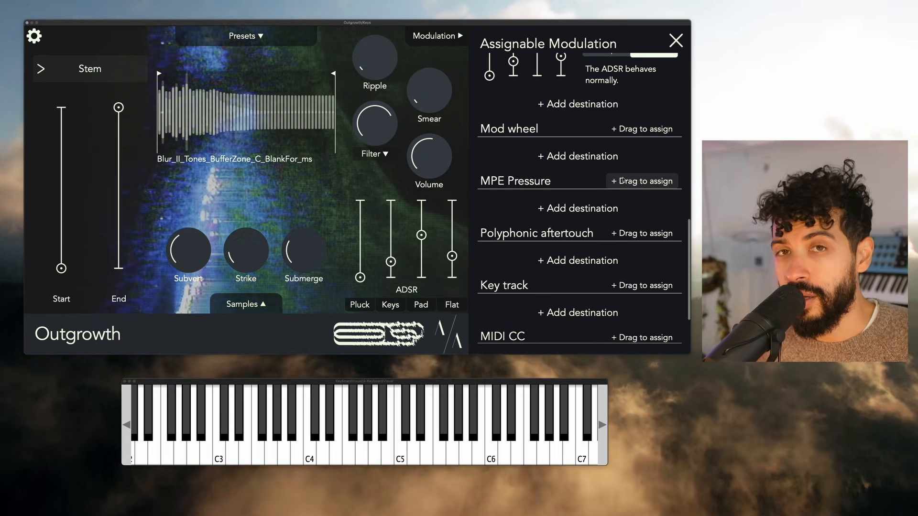
pyautogui.moveTo(622, 181); pyautogui.dragTo(360, 253)
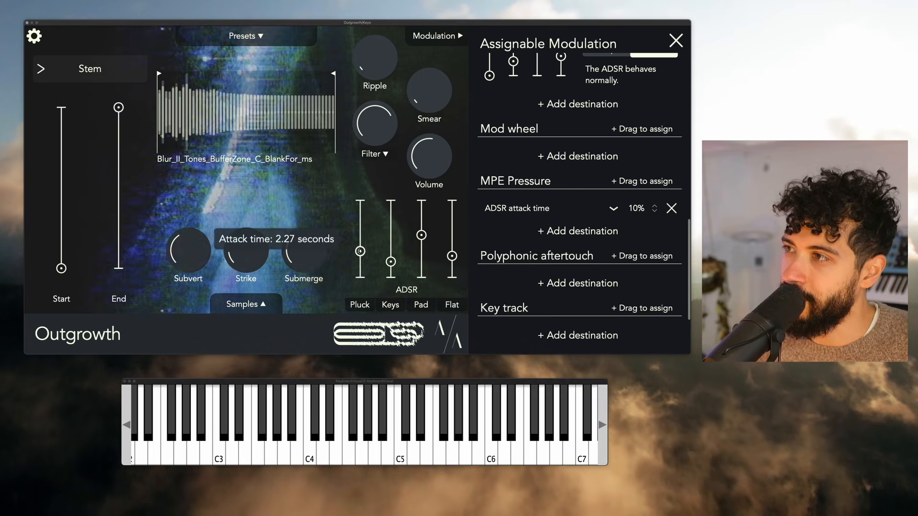
pyautogui.click(670, 208)
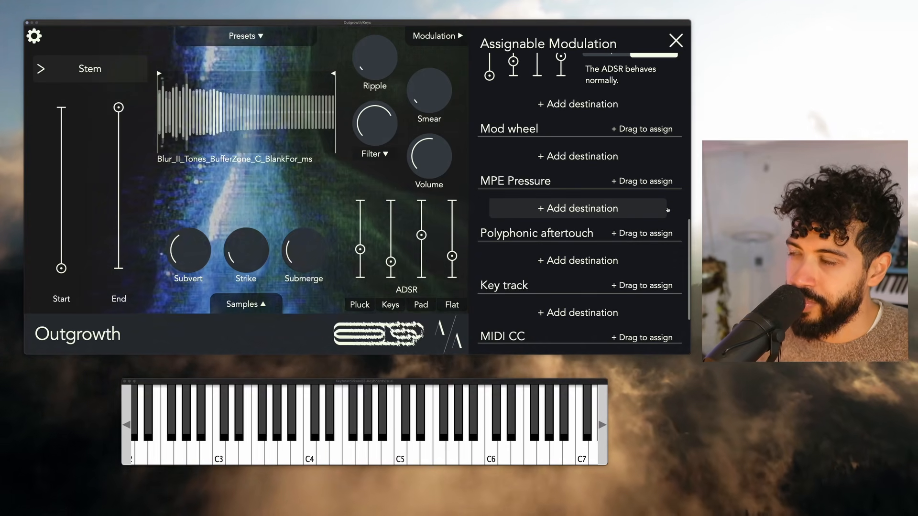
# Step: Reassign MPE Pressure to ADSR attack time at -60%, then remove the destination and return the attack to its minimum
pyautogui.moveTo(643, 181); pyautogui.dragTo(361, 249)
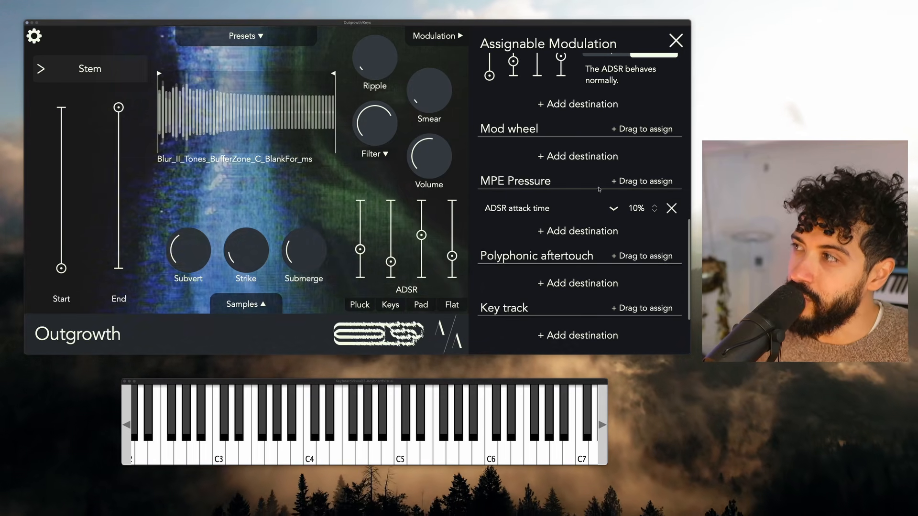
pyautogui.moveTo(655, 208); pyautogui.dragTo(651, 254)
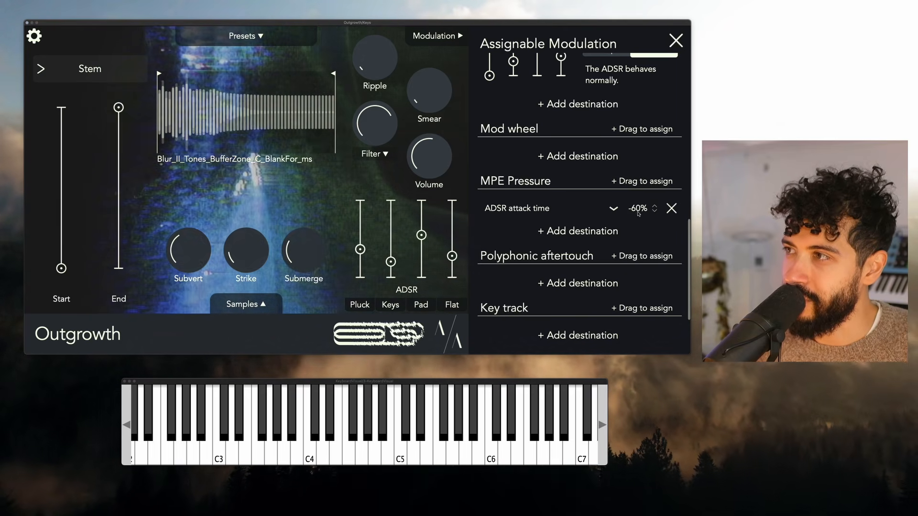
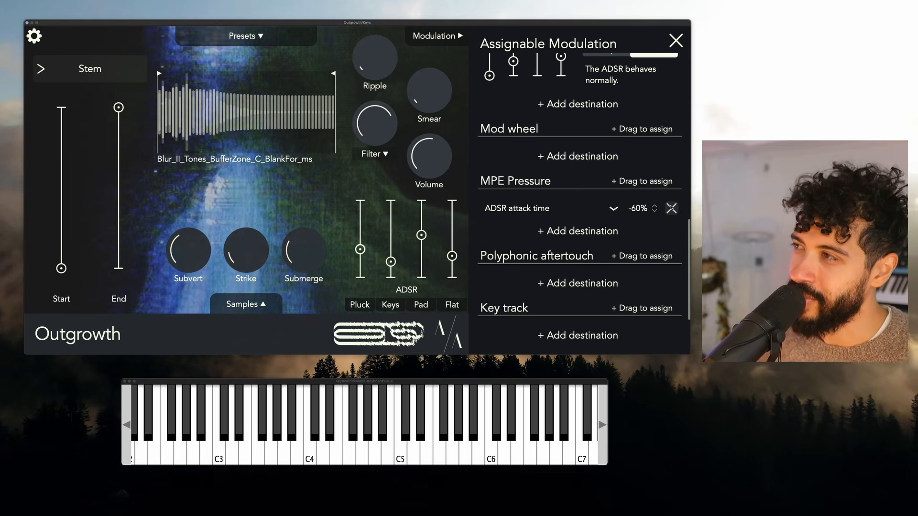
pyautogui.click(672, 208)
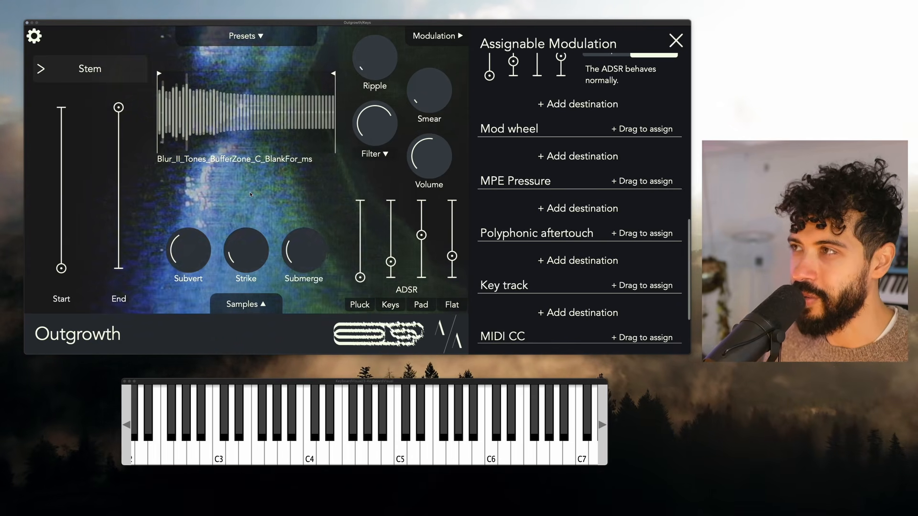
# Step: Switch the engine to Delve and move the sample Start to just under a third of its range
pyautogui.scroll(-3, 616, 220)
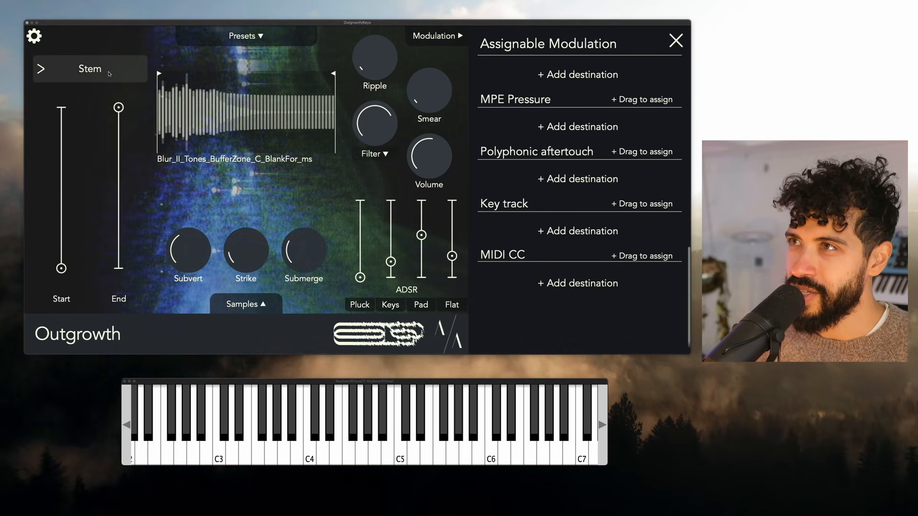
pyautogui.click(90, 68)
pyautogui.click(127, 287)
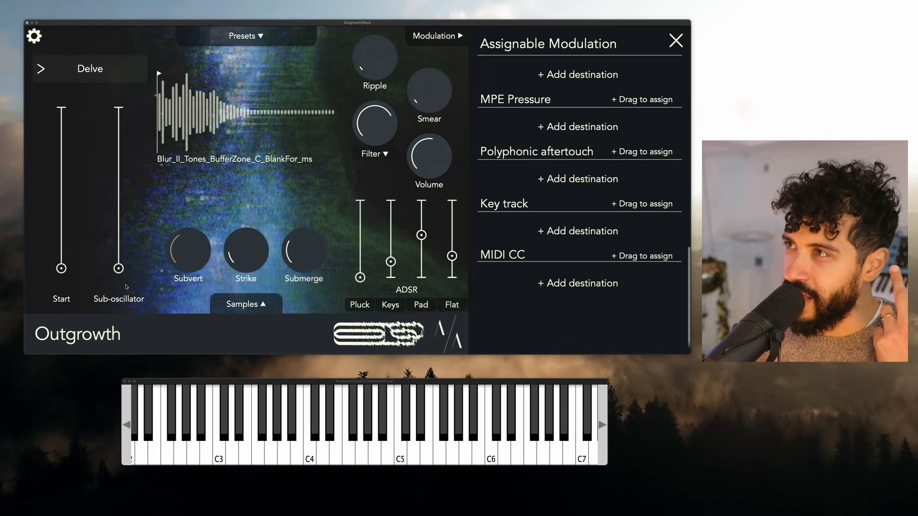
pyautogui.moveTo(63, 224)
pyautogui.mouseDown()
pyautogui.moveTo(61, 186)
pyautogui.moveTo(63, 221)
pyautogui.mouseUp()
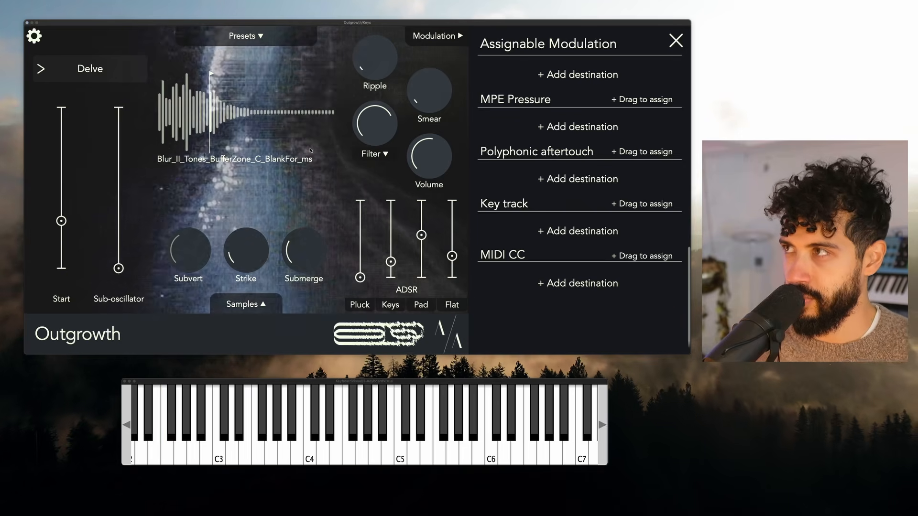
# Step: Lower the lowpass filter cutoff to about 675 Hz and set the filter resonance to 65%
pyautogui.moveTo(375, 124); pyautogui.dragTo(375, 158)
pyautogui.click(374, 154)
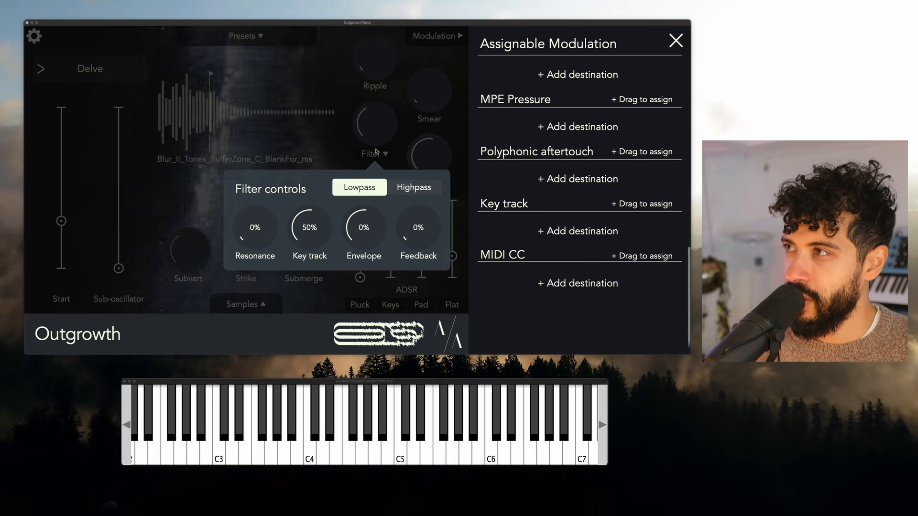
pyautogui.moveTo(270, 202); pyautogui.dragTo(282, 149)
pyautogui.click(198, 201)
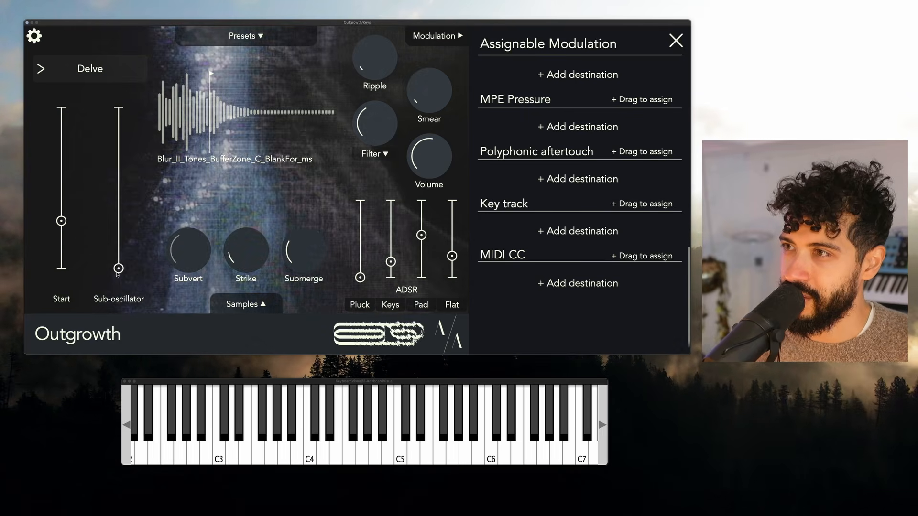
# Step: Raise the Sub-oscillator to about a third and set the filter Envelope to 24%, Resonance to 78% and Feedback to 20%
pyautogui.moveTo(118, 268); pyautogui.dragTo(119, 217)
pyautogui.click(367, 154)
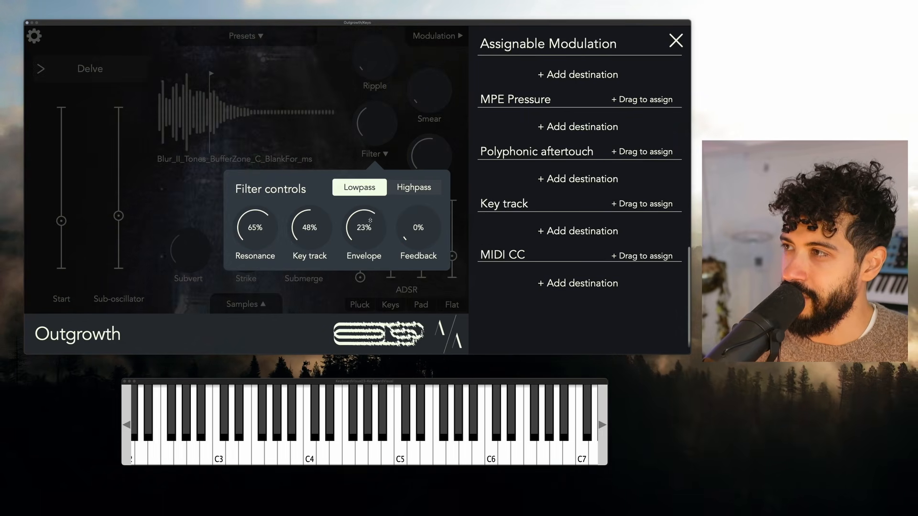
pyautogui.click(312, 160)
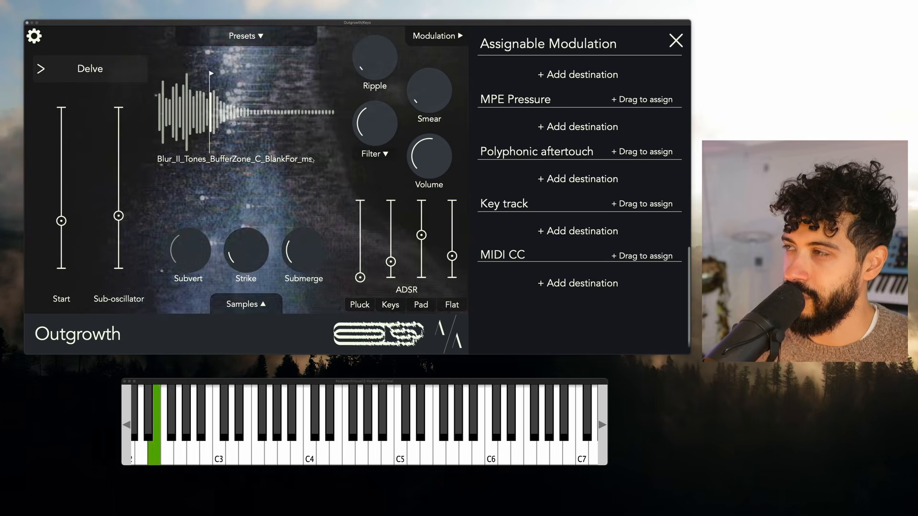
pyautogui.click(372, 154)
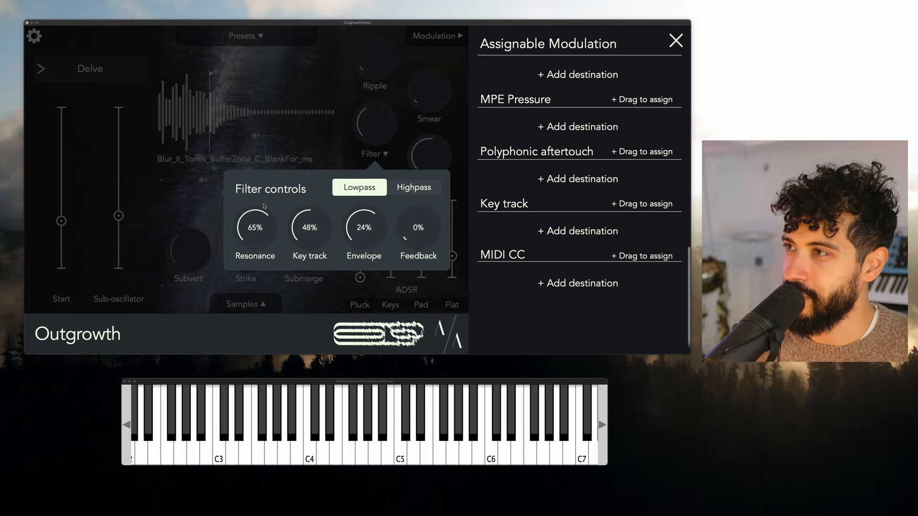
pyautogui.click(276, 161)
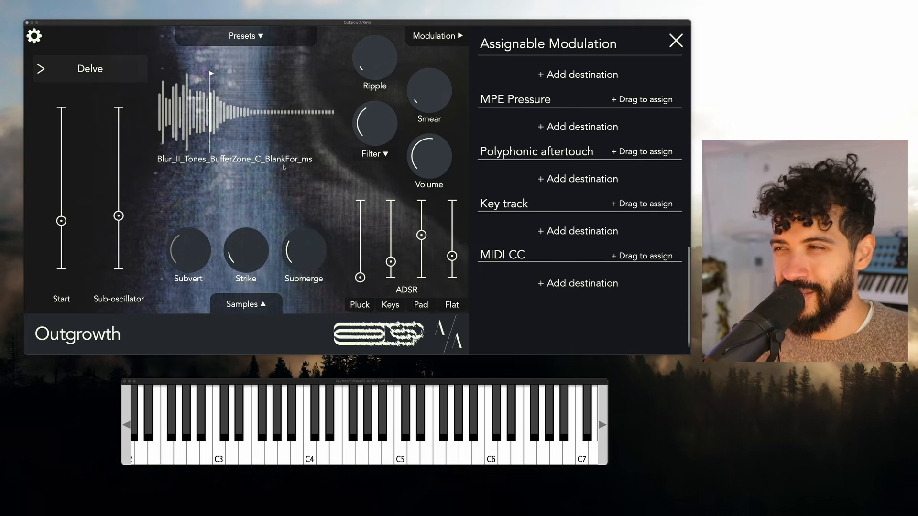
# Step: Try Key track on Filter resonance at -54%, remove the destination, and lower the filter resonance to 35%
pyautogui.click(375, 154)
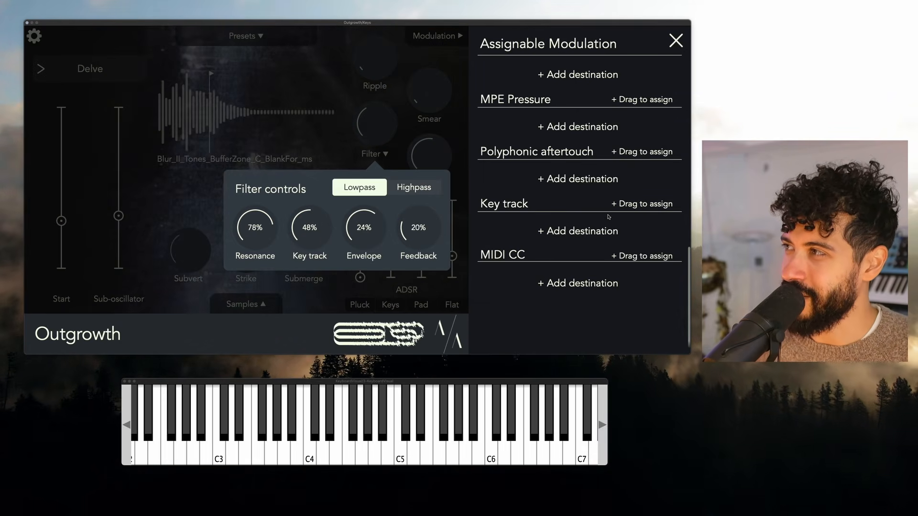
pyautogui.moveTo(642, 204); pyautogui.dragTo(255, 227)
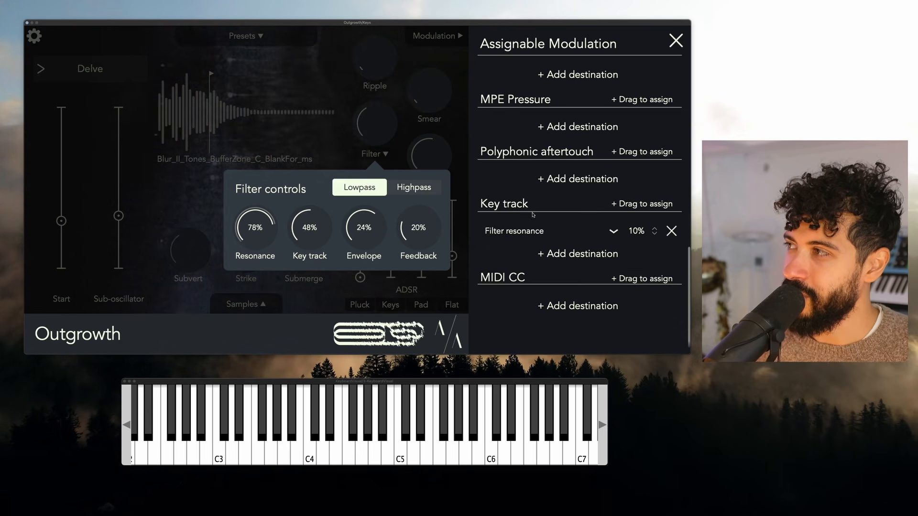
pyautogui.moveTo(636, 230); pyautogui.dragTo(638, 276)
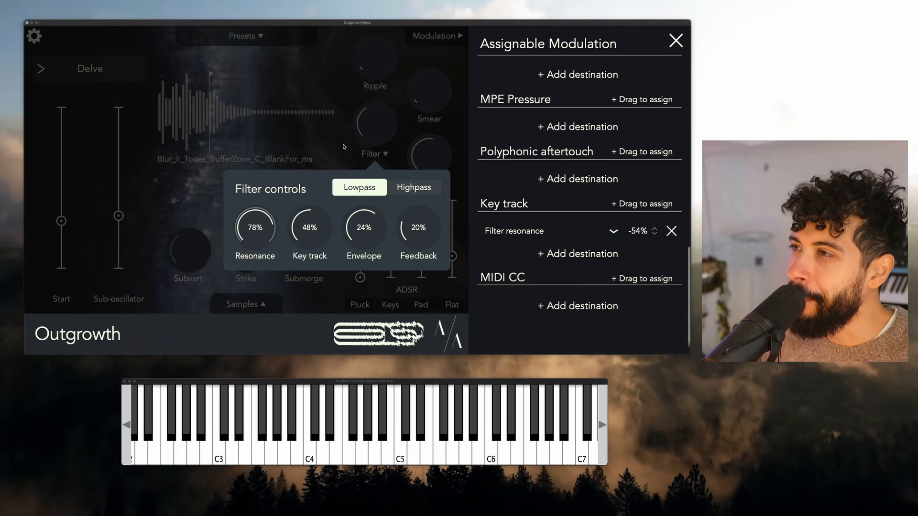
pyautogui.click(671, 231)
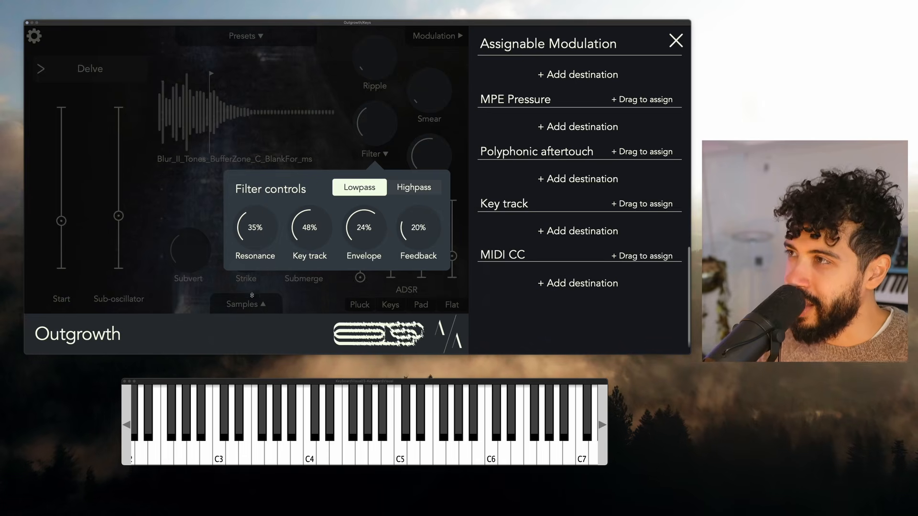
pyautogui.click(311, 102)
# Step: Assign Key track to ADSR attack time at 50%, and remove the destination after the demonstration
pyautogui.moveTo(652, 203); pyautogui.dragTo(362, 255)
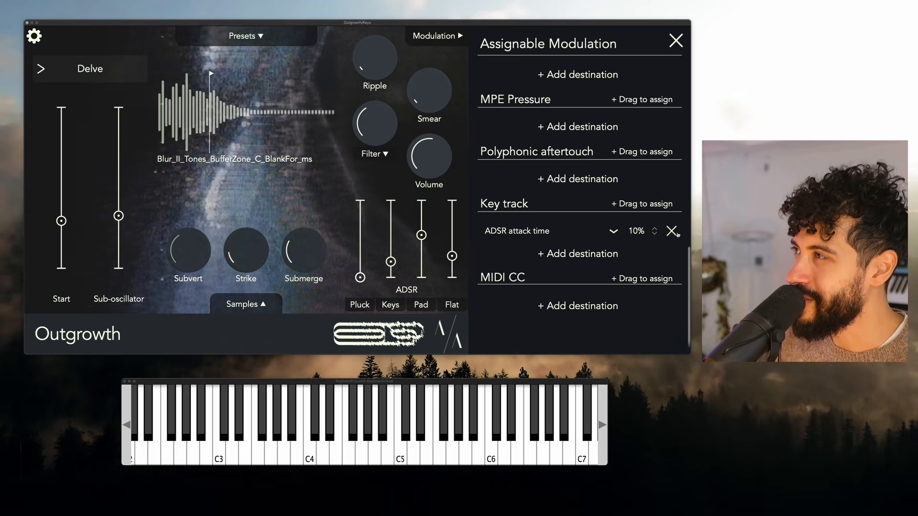
pyautogui.moveTo(624, 225); pyautogui.dragTo(611, 211)
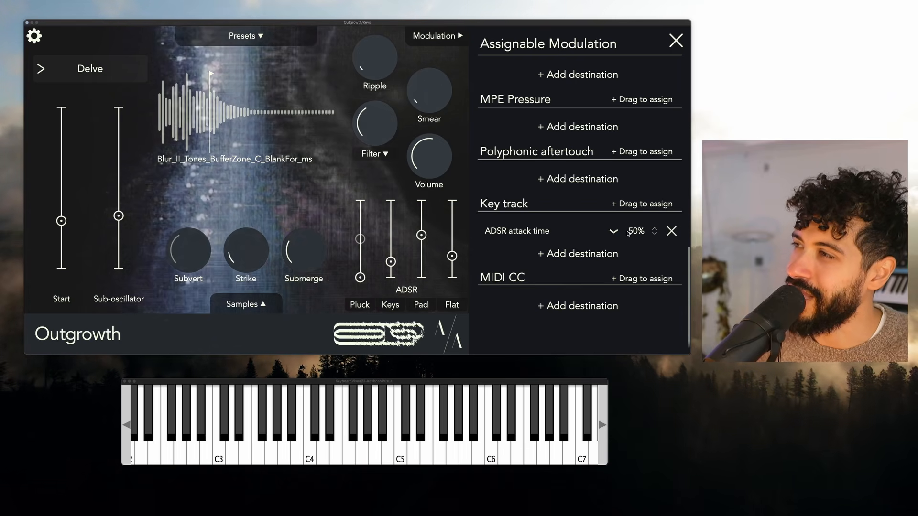
pyautogui.click(667, 233)
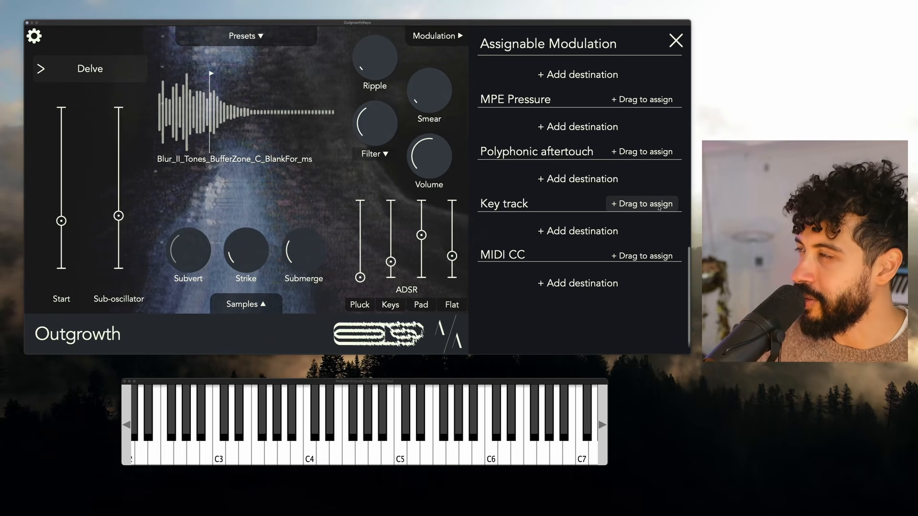
# Step: Assign Key track to Smear amount, try amounts of 53% and 100%, and remove the destination
pyautogui.moveTo(659, 207)
pyautogui.mouseDown()
pyautogui.moveTo(459, 102)
pyautogui.moveTo(427, 94)
pyautogui.mouseUp()
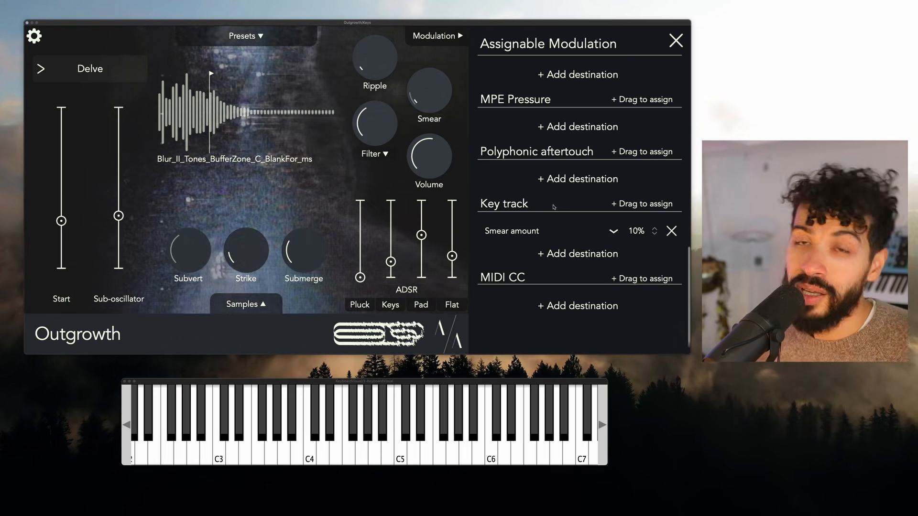
pyautogui.moveTo(441, 81)
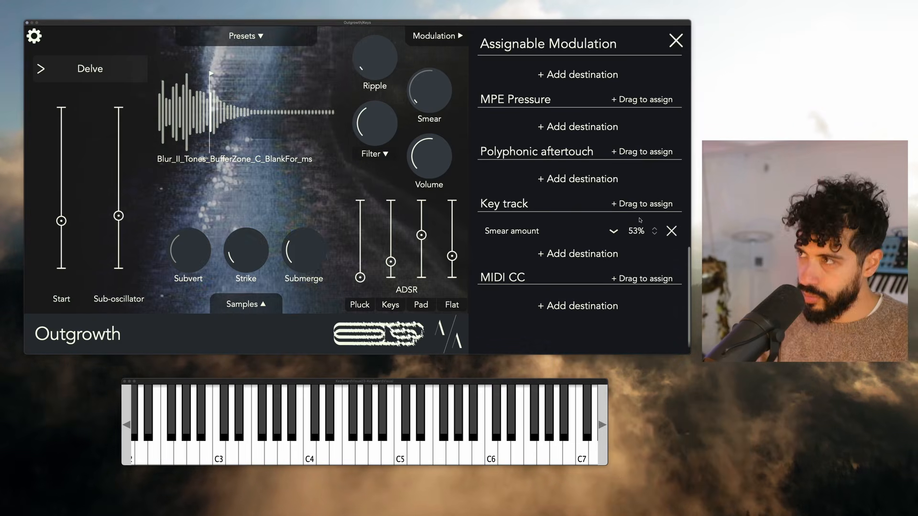
pyautogui.moveTo(640, 230); pyautogui.dragTo(644, 158)
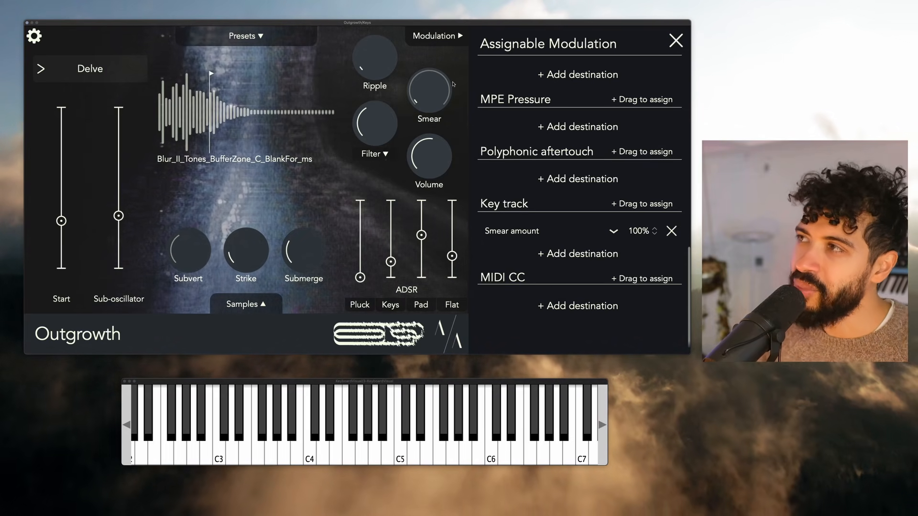
pyautogui.click(675, 232)
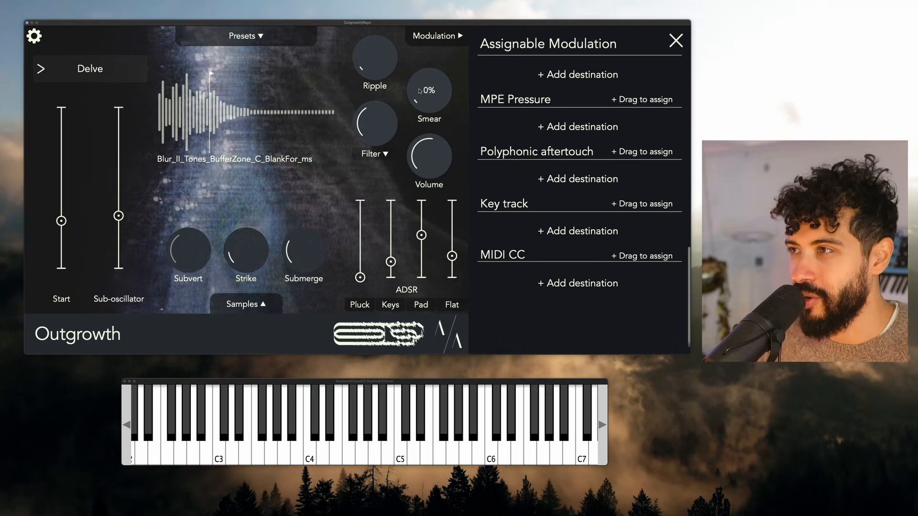
pyautogui.moveTo(353, 134)
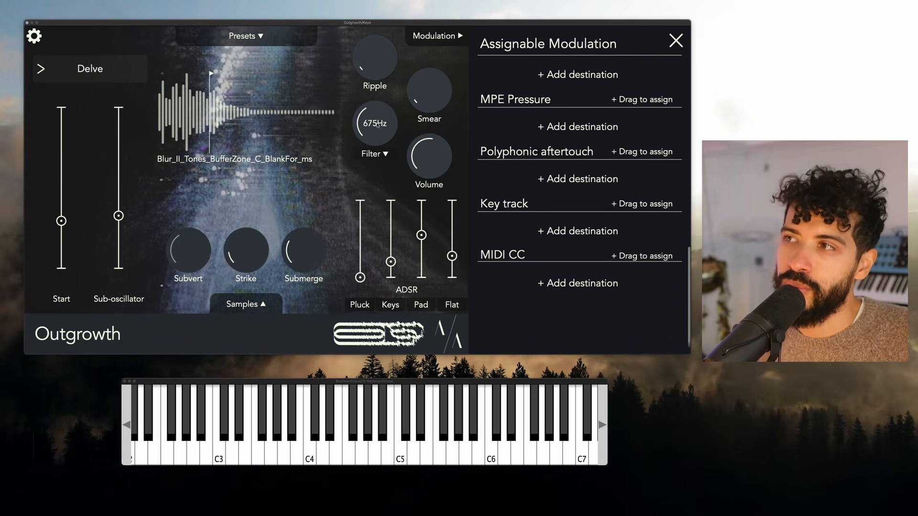
pyautogui.scroll(10, 526, 170)
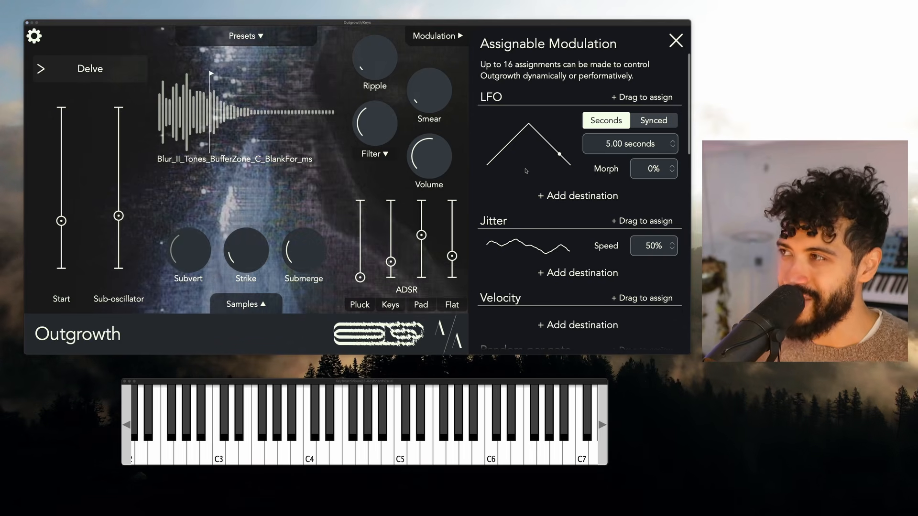
pyautogui.scroll(-6, 530, 201)
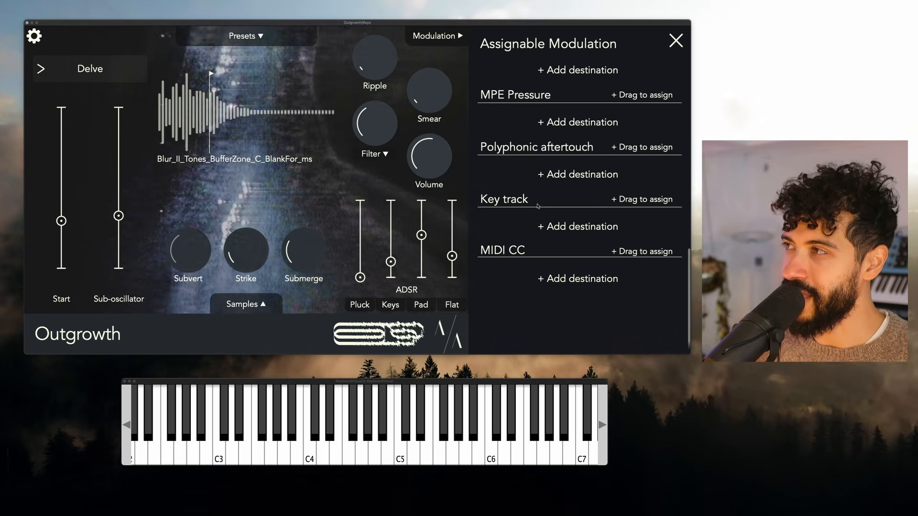
pyautogui.scroll(8, 538, 206)
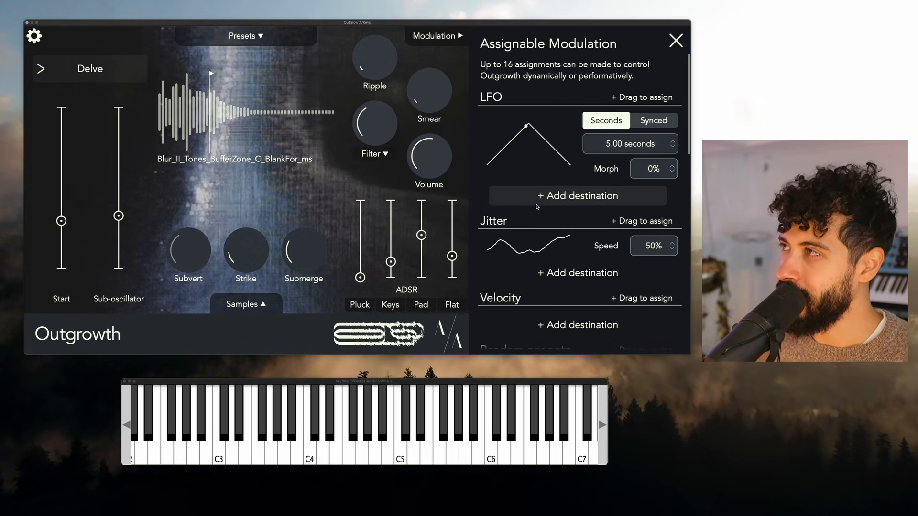